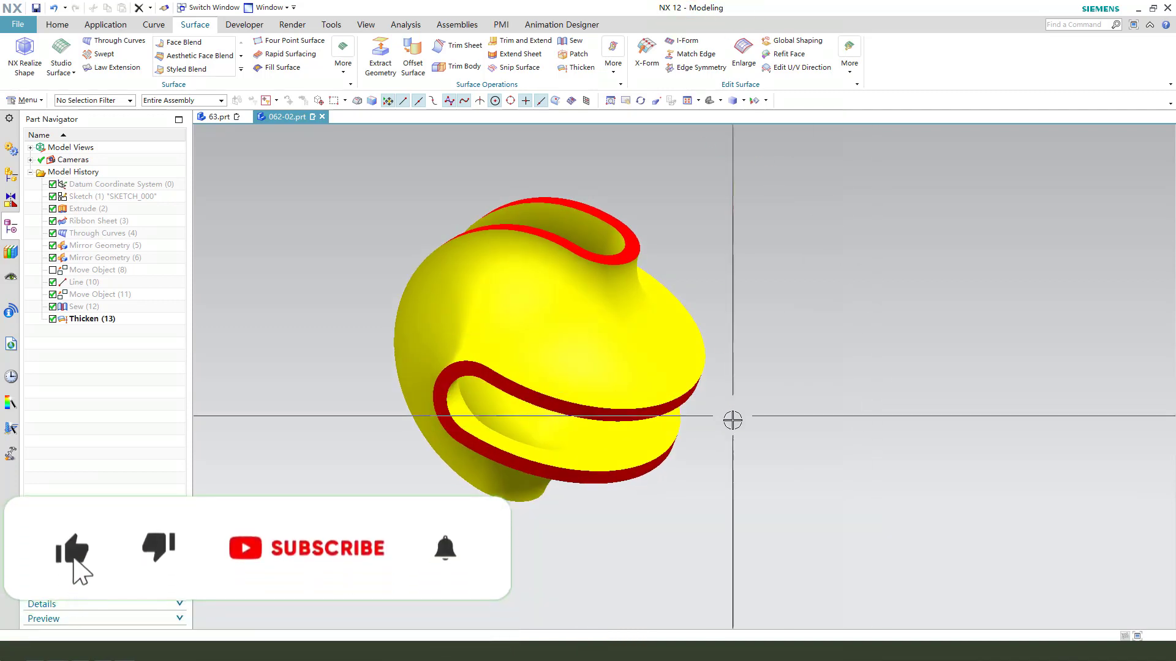
# - Orbit the finished twisted body in 062-02.prt to inspect it from several sides
pyautogui.moveTo(732, 420); pyautogui.dragTo(720, 436, button='middle')
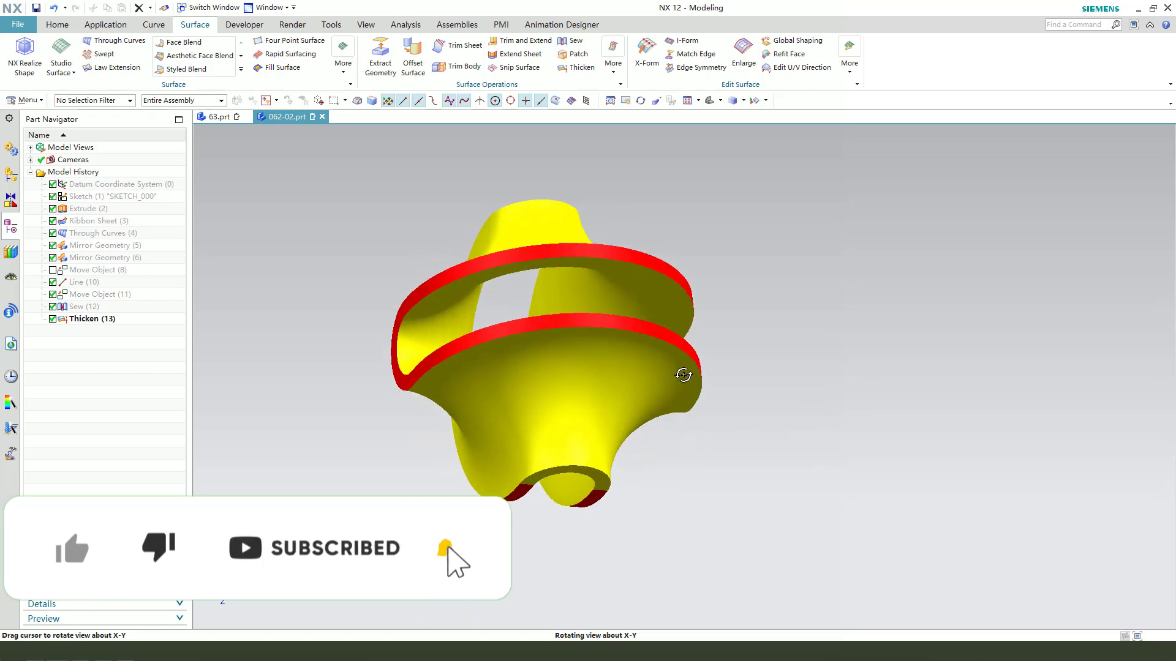
pyautogui.moveTo(720, 436); pyautogui.dragTo(726, 453, button='middle')
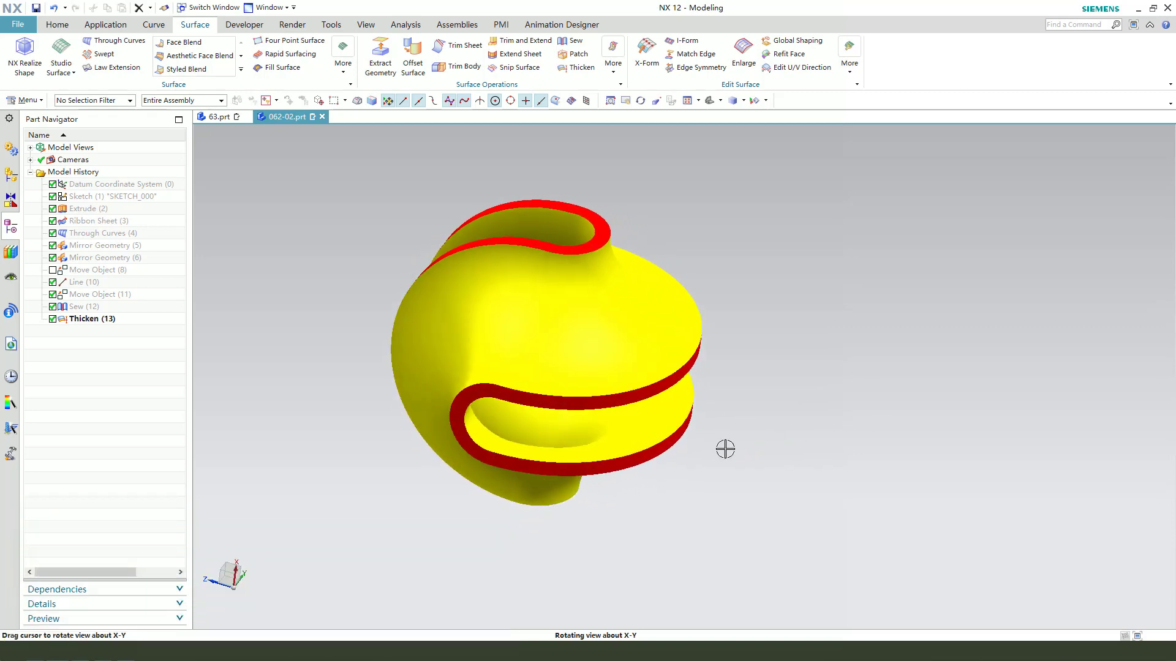
# - Switch to the empty part 63.prt and start a Revolve feature
pyautogui.click(218, 117)
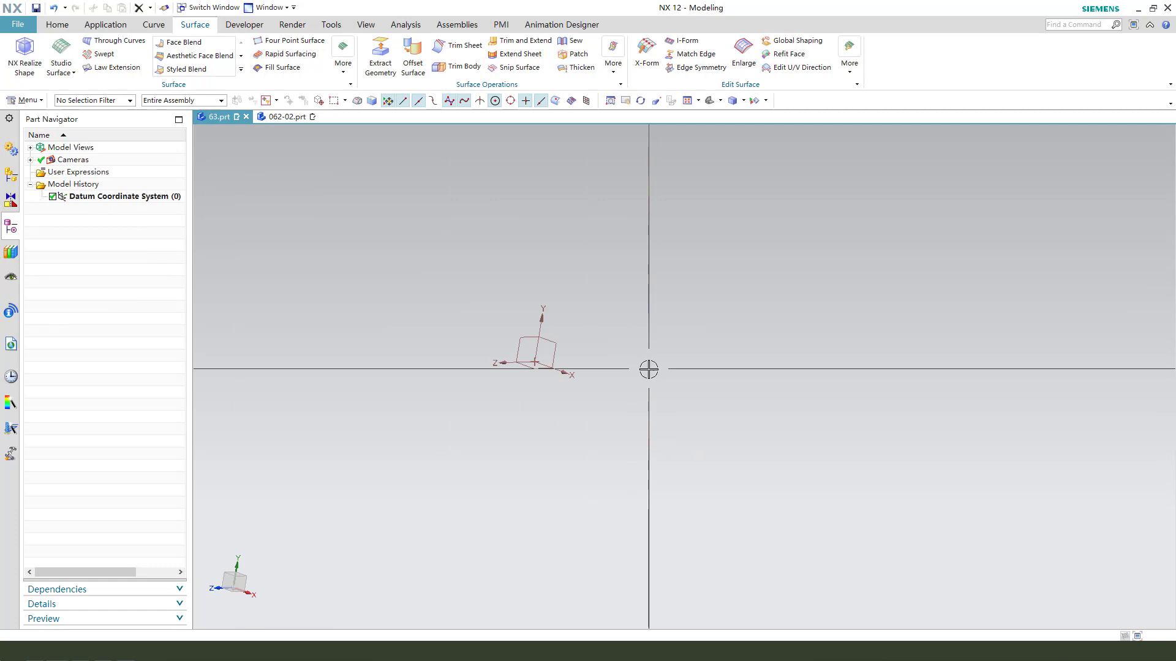
pyautogui.moveTo(648, 368); pyautogui.dragTo(676, 424, button='middle')
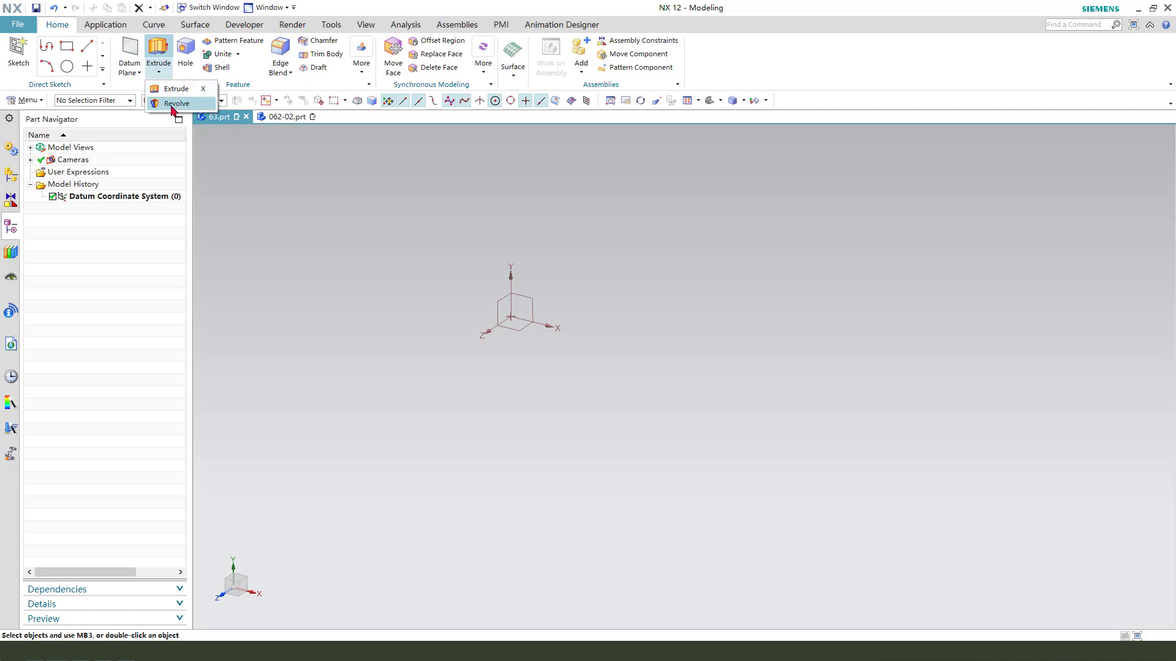
pyautogui.click(174, 103)
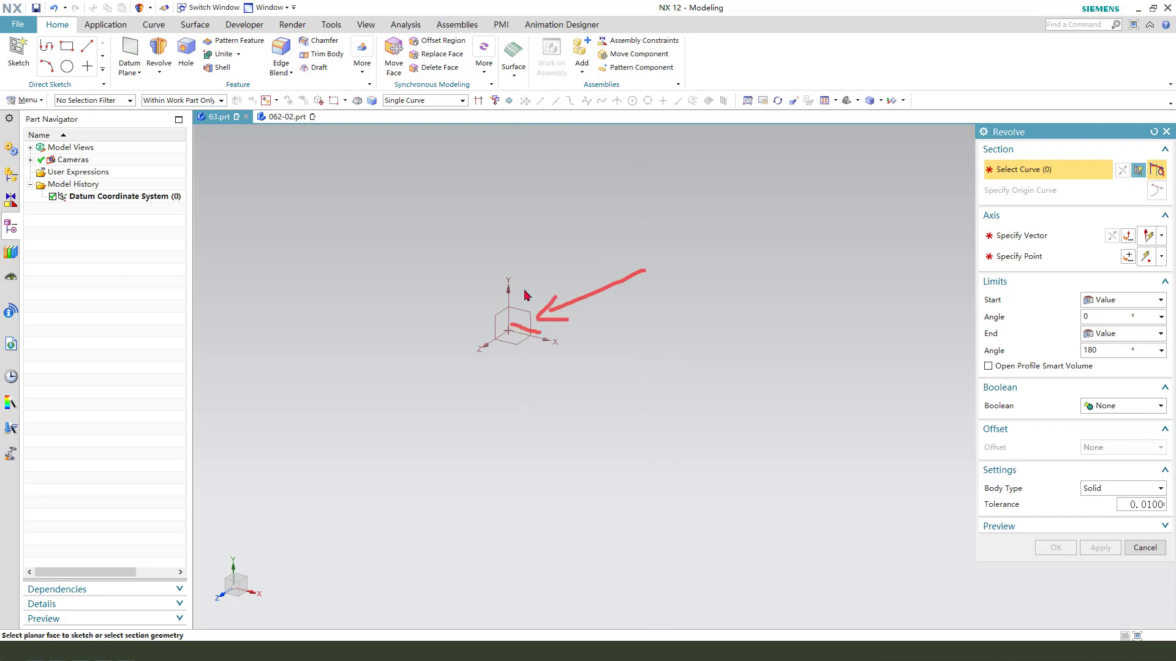
# - Sketch on the XY datum plane and draw an arc above and right of the origin
pyautogui.click(513, 333)
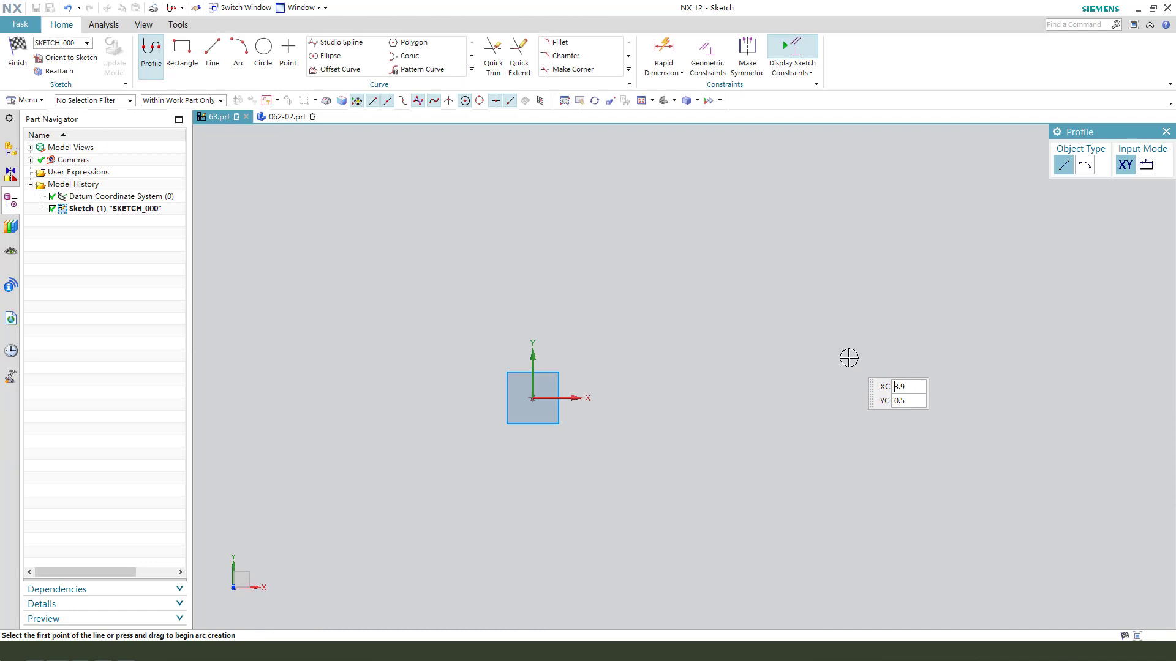
pyautogui.click(240, 52)
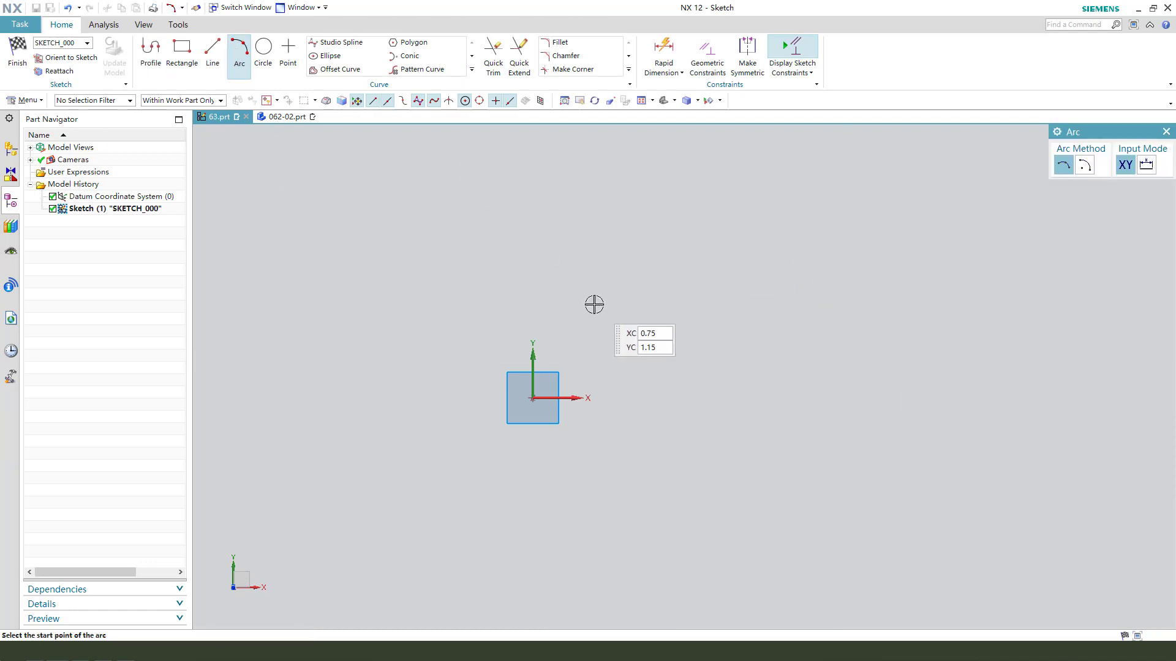
pyautogui.click(557, 273)
pyautogui.click(645, 376)
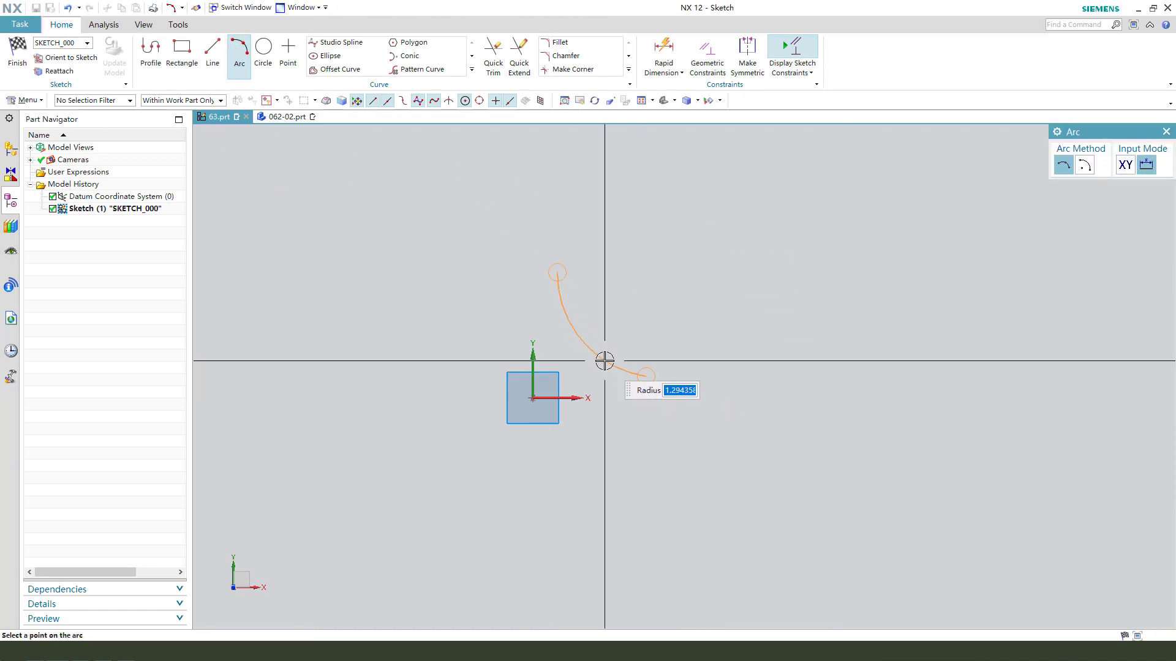
pyautogui.click(618, 359)
pyautogui.press('Escape')
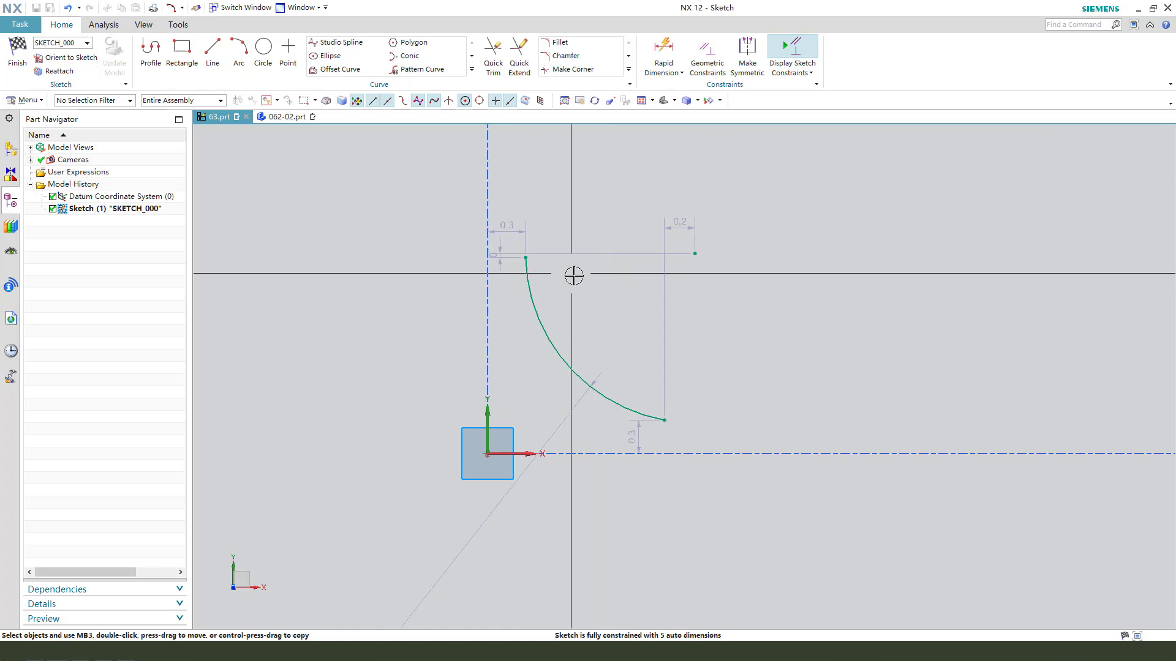
# - Set both arc endpoint offset dimensions to 4
pyautogui.moveTo(511, 231); pyautogui.dragTo(508, 210)
pyautogui.write('4')
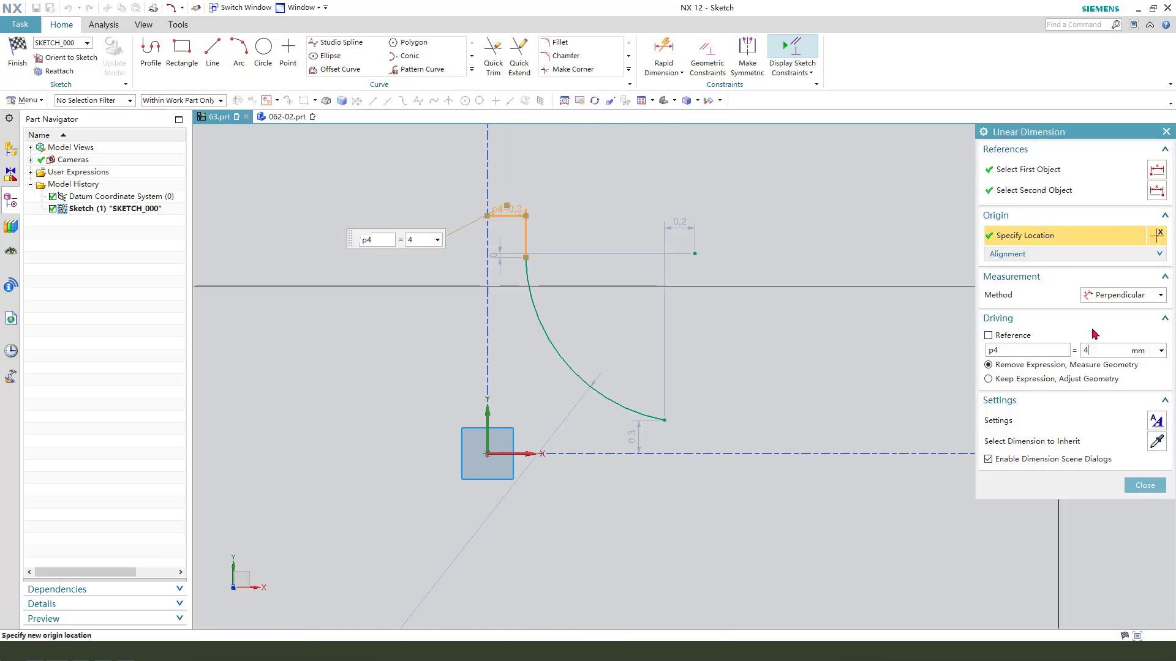
pyautogui.press('Return')
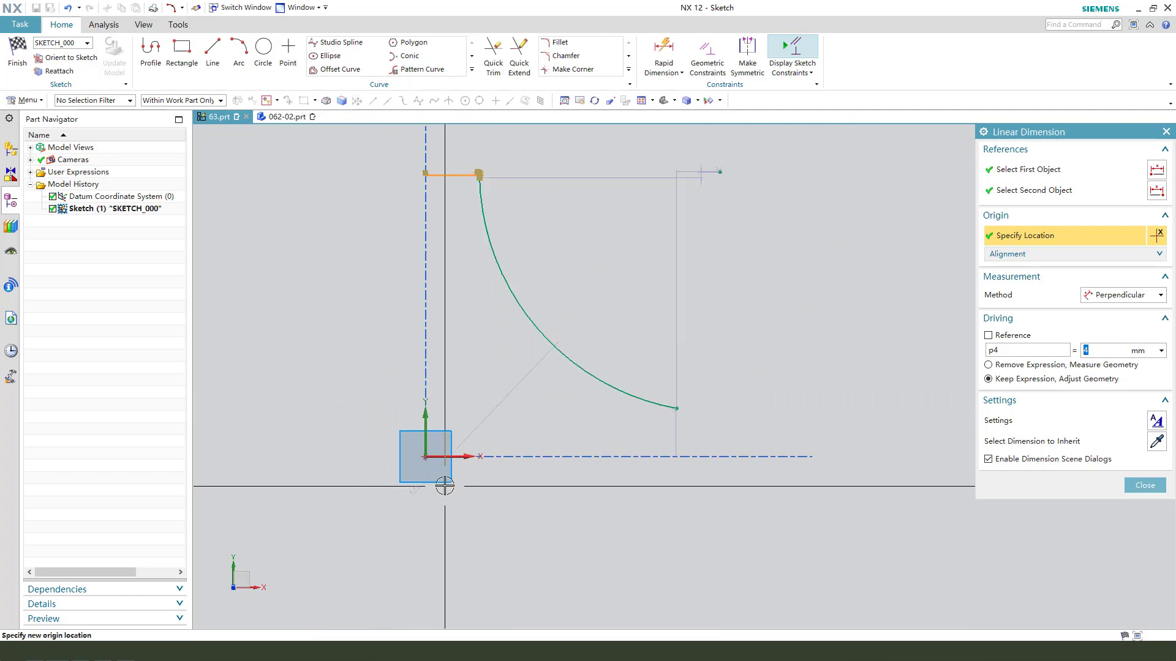
pyautogui.middleClick(684, 433)
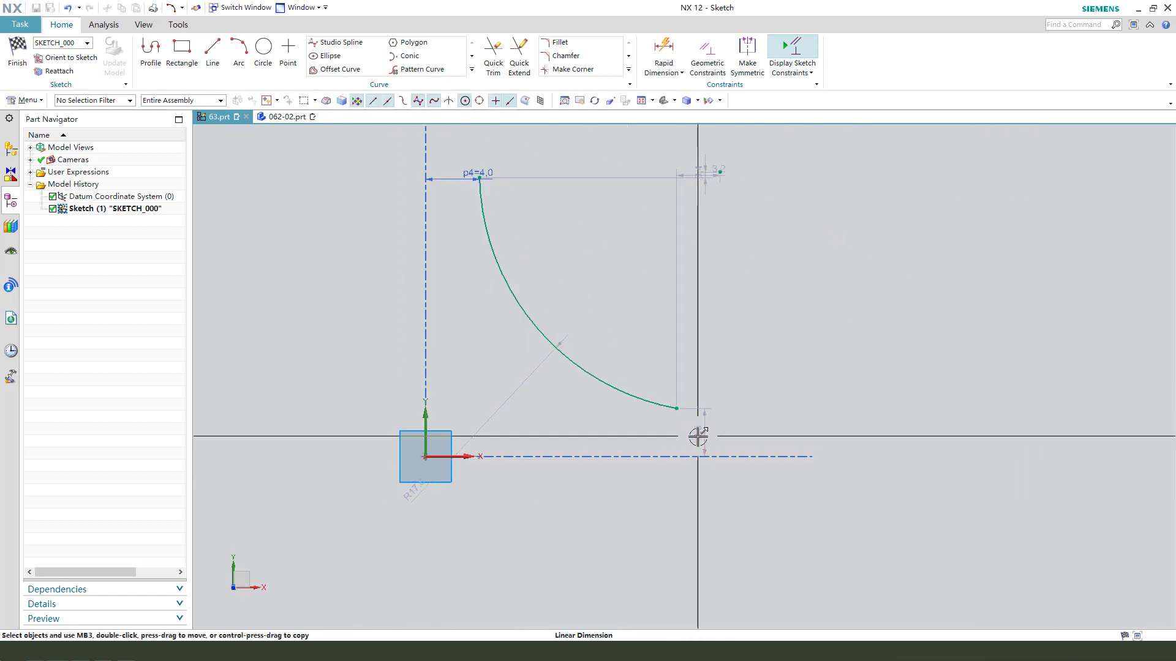
pyautogui.write('4')
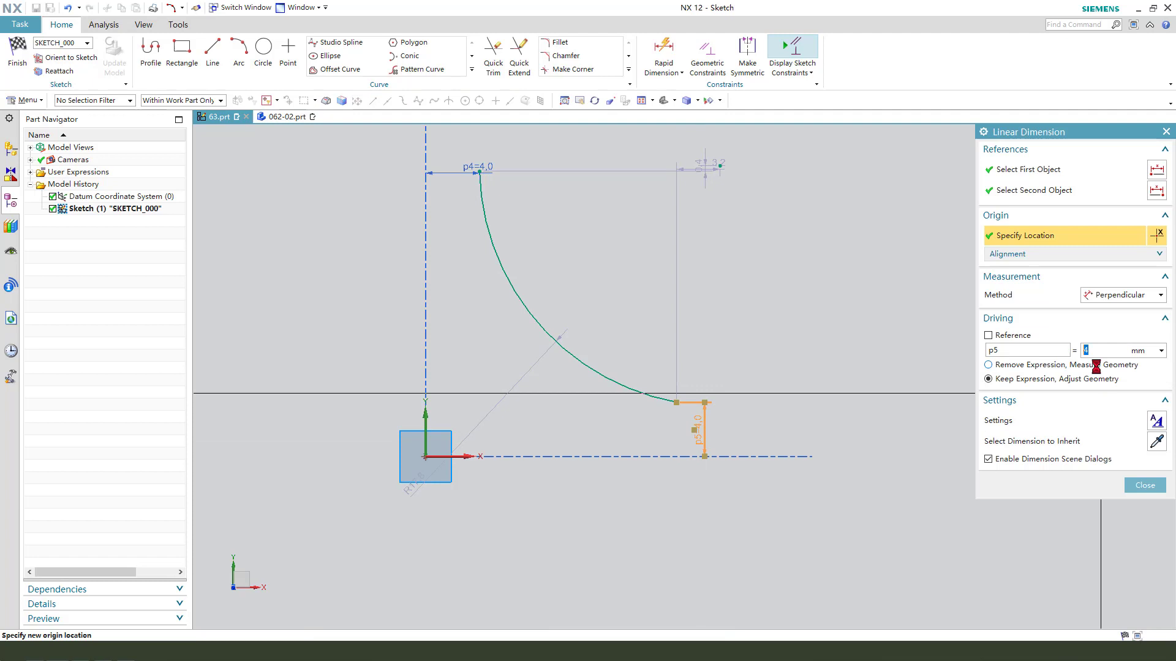
pyautogui.middleClick(866, 395)
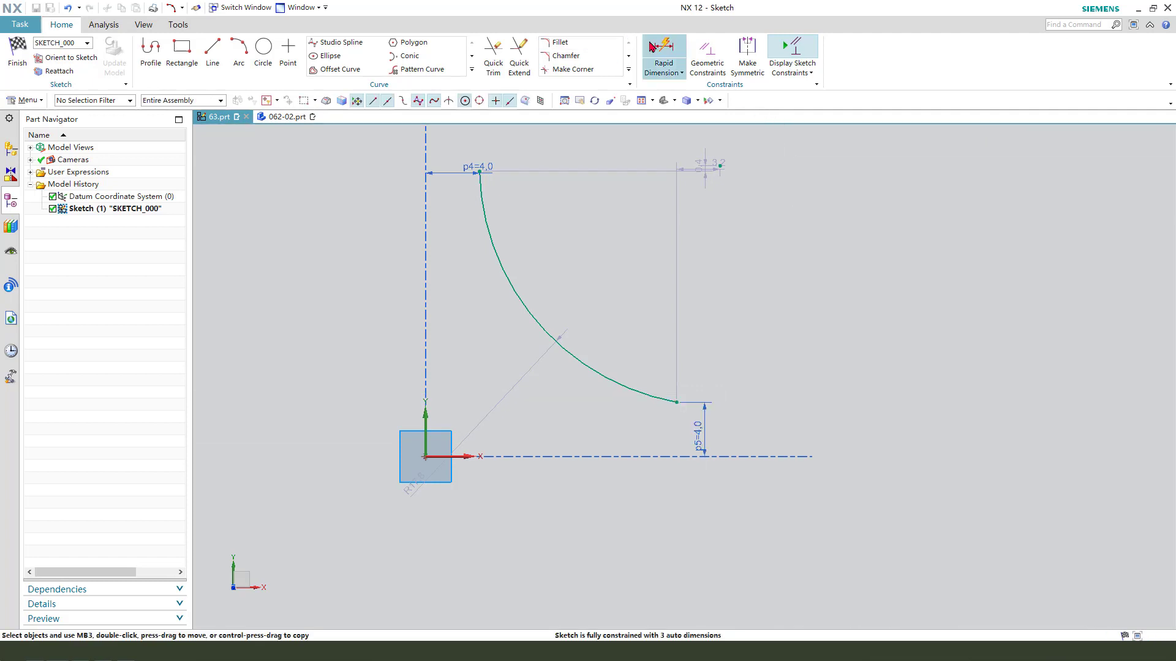
# - Dimension the arc with a height of 20 and a width of 20
pyautogui.click(653, 48)
pyautogui.click(536, 321)
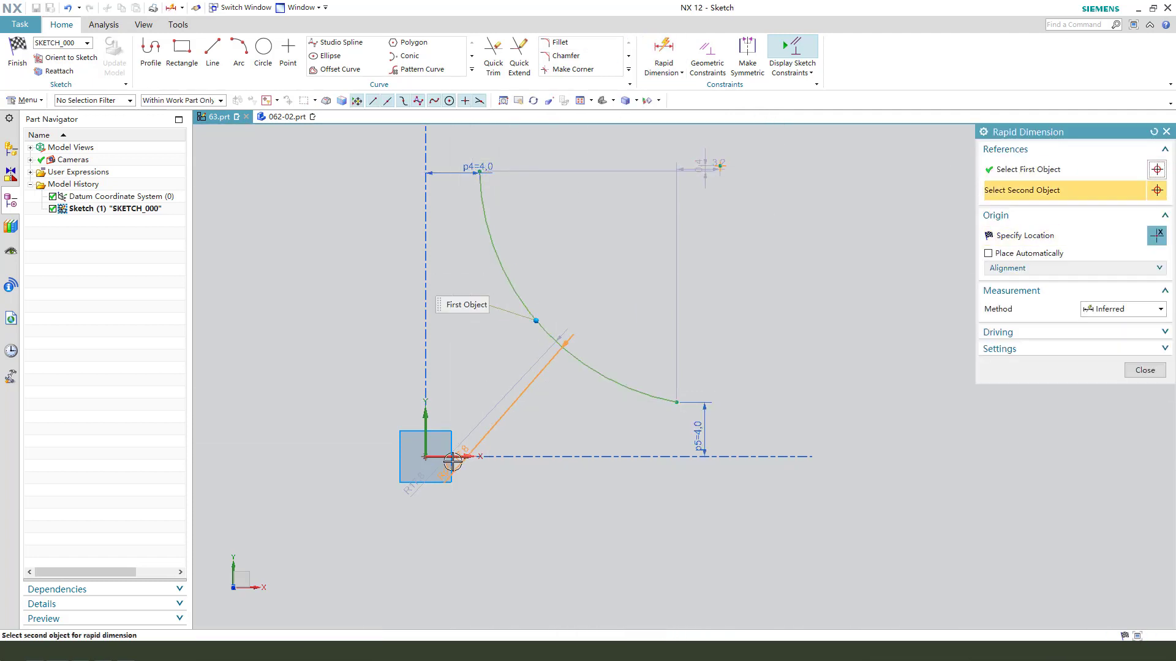
pyautogui.click(440, 457)
pyautogui.click(776, 355)
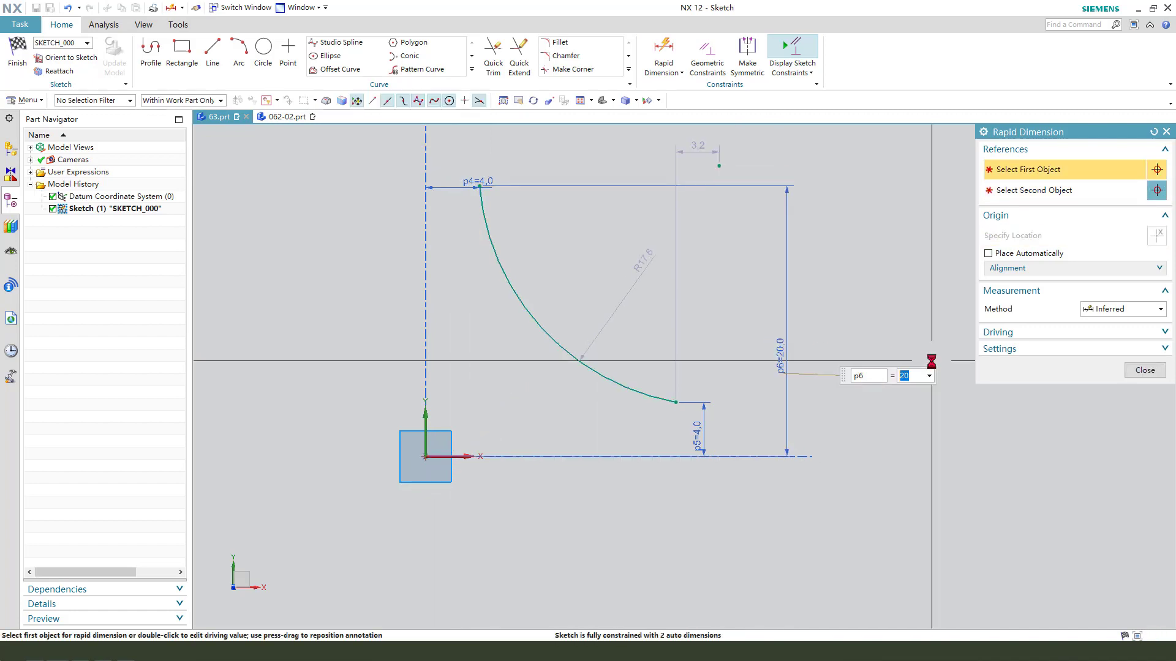
pyautogui.click(665, 398)
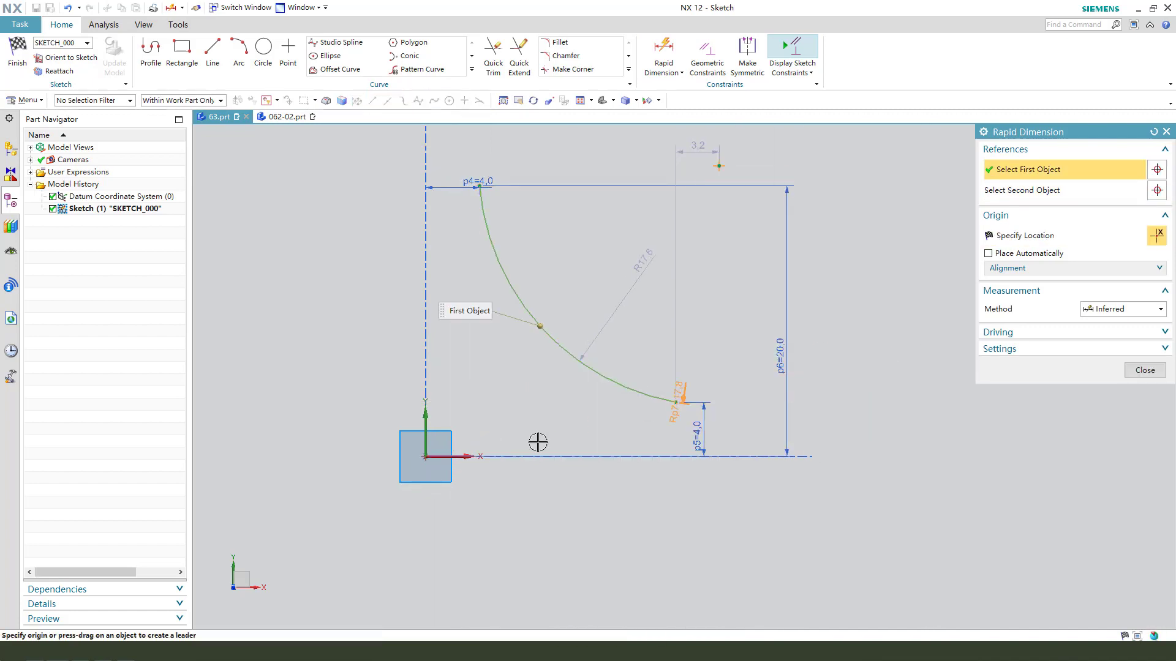
pyautogui.click(425, 432)
pyautogui.click(531, 527)
pyautogui.write('20')
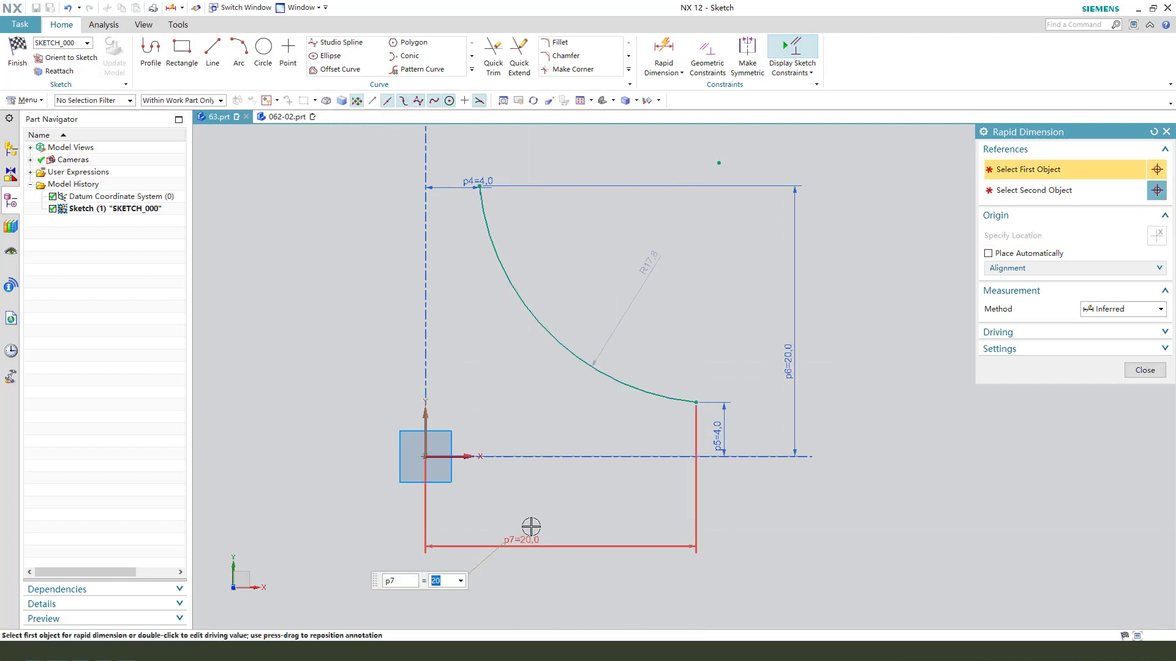
pyautogui.press('Return')
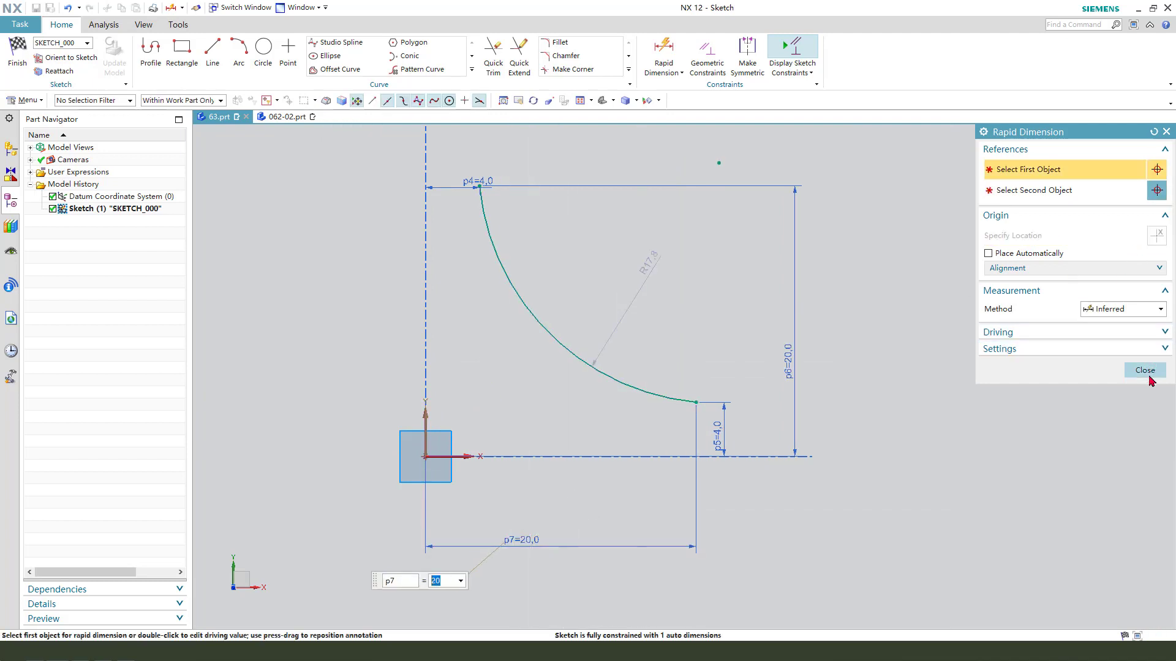
pyautogui.click(1144, 370)
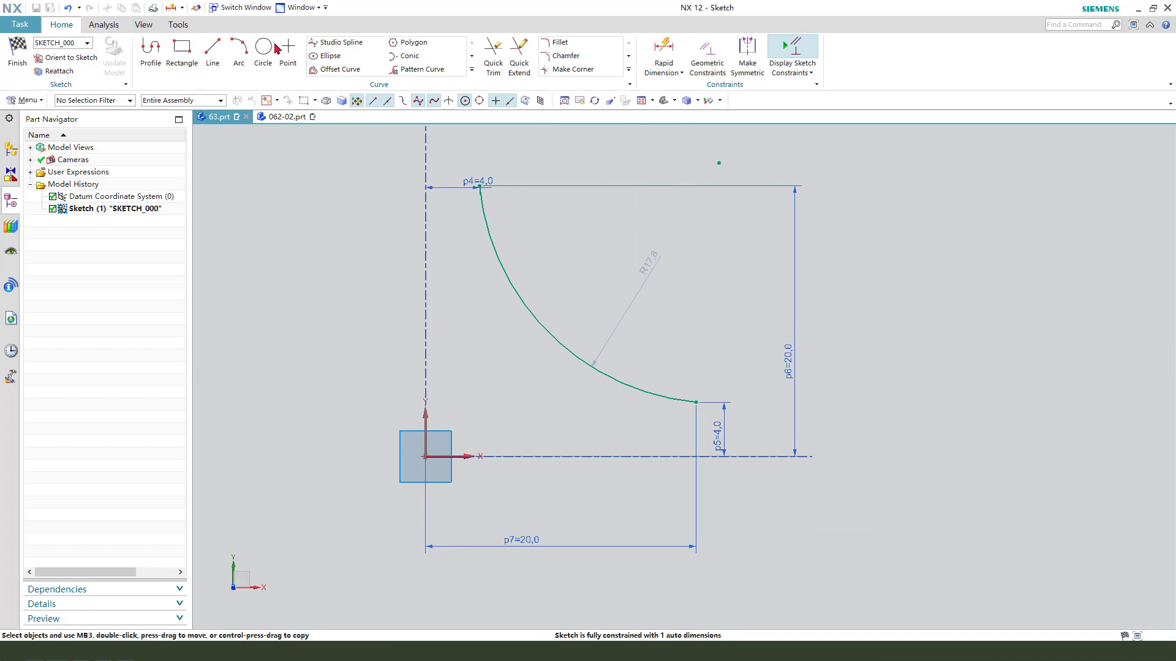
# - Draw a horizontal line from the arc's lower end and make it a reference line
pyautogui.click(213, 54)
pyautogui.click(695, 401)
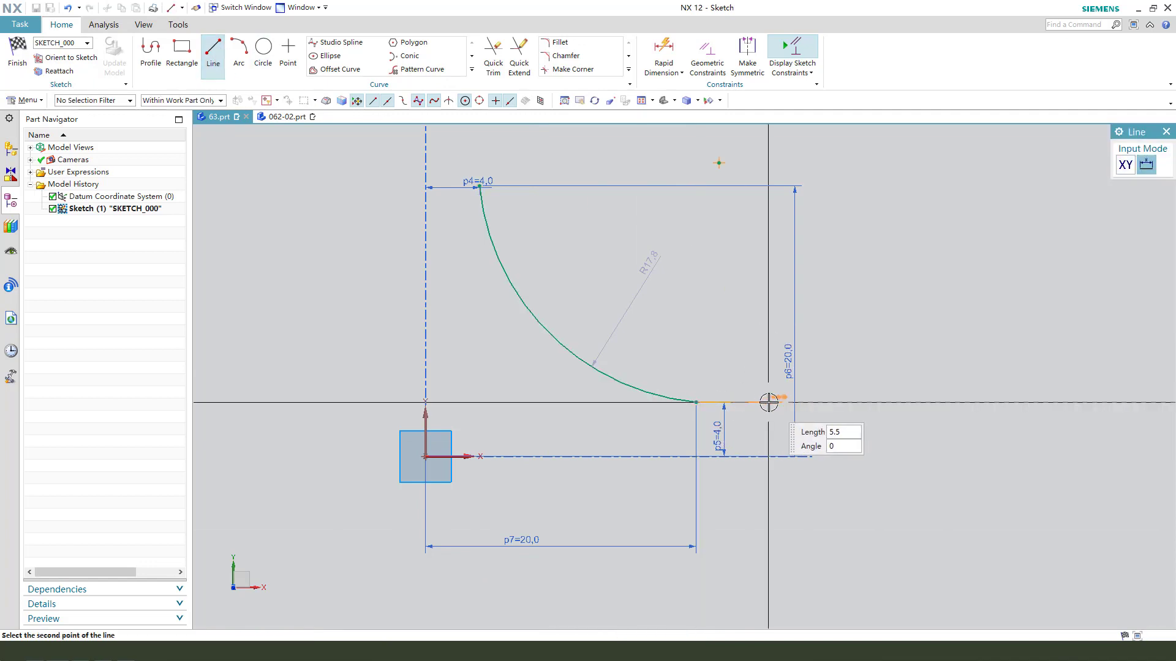
pyautogui.click(770, 401)
pyautogui.press('Escape')
pyautogui.scroll(4, 780, 427)
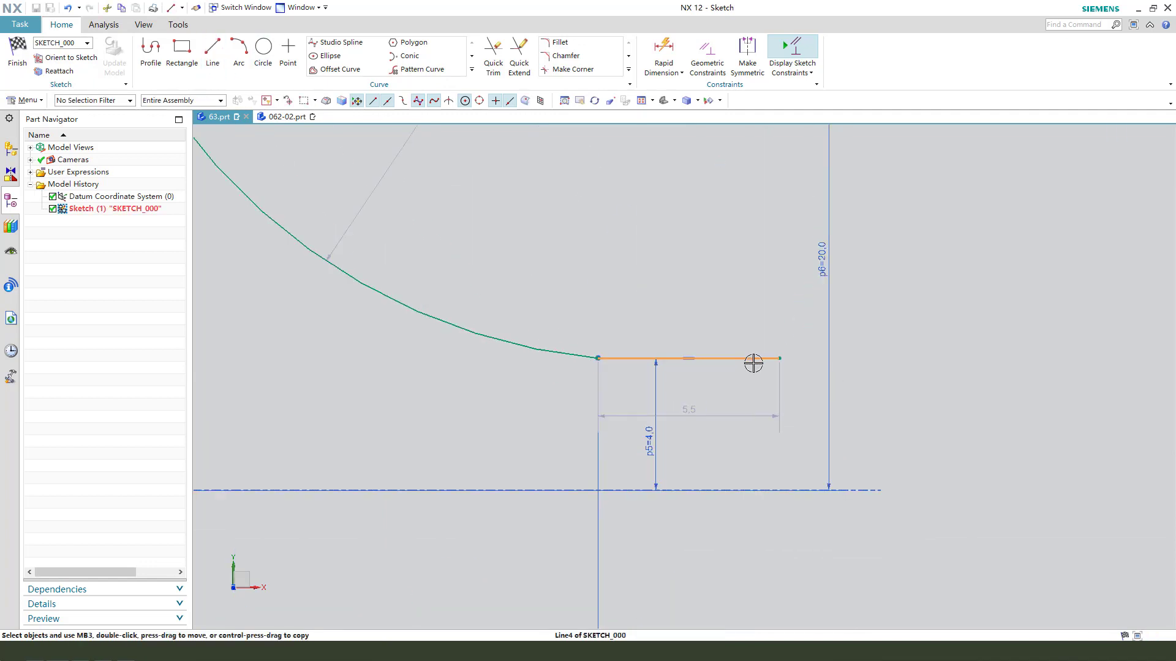
pyautogui.click(771, 384)
pyautogui.scroll(-2, 769, 384)
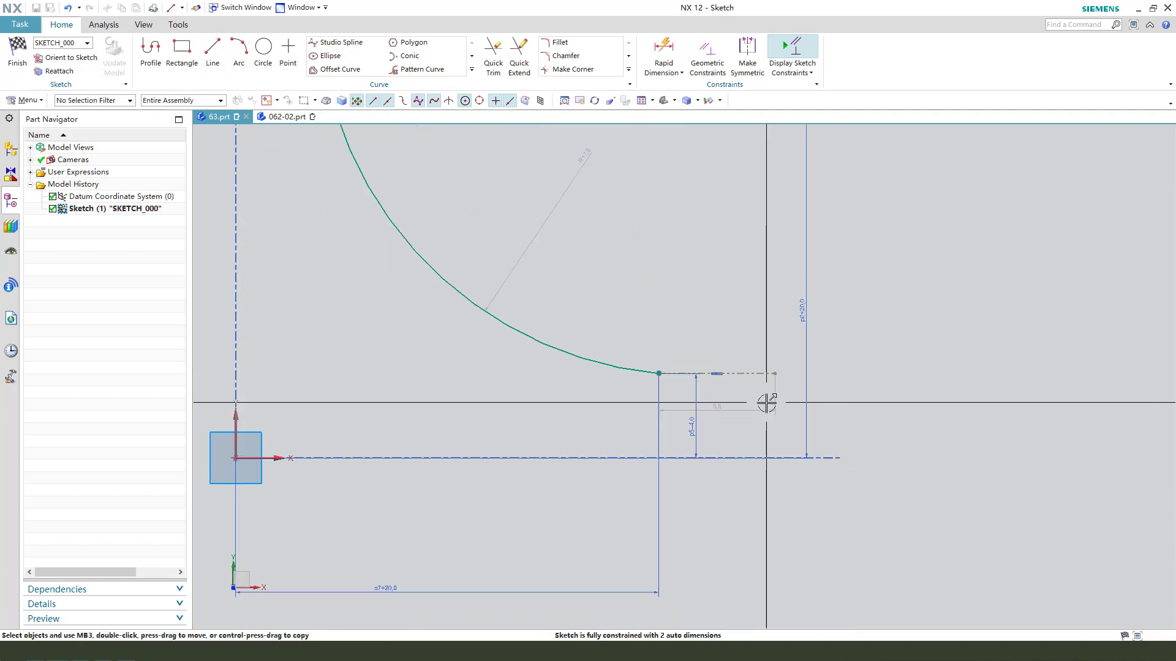
# - Constrain the arc to the reference line and finish the sketch
pyautogui.click(639, 375)
pyautogui.scroll(1, 735, 391)
pyautogui.click(762, 373)
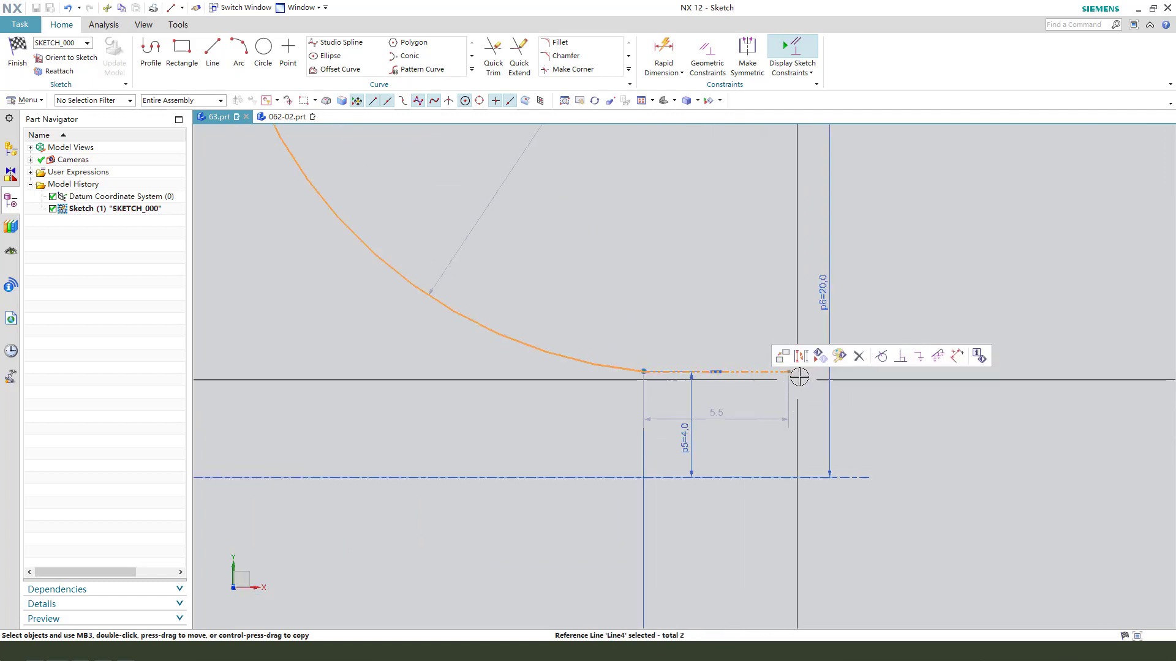
pyautogui.click(882, 358)
pyautogui.scroll(-4, 680, 447)
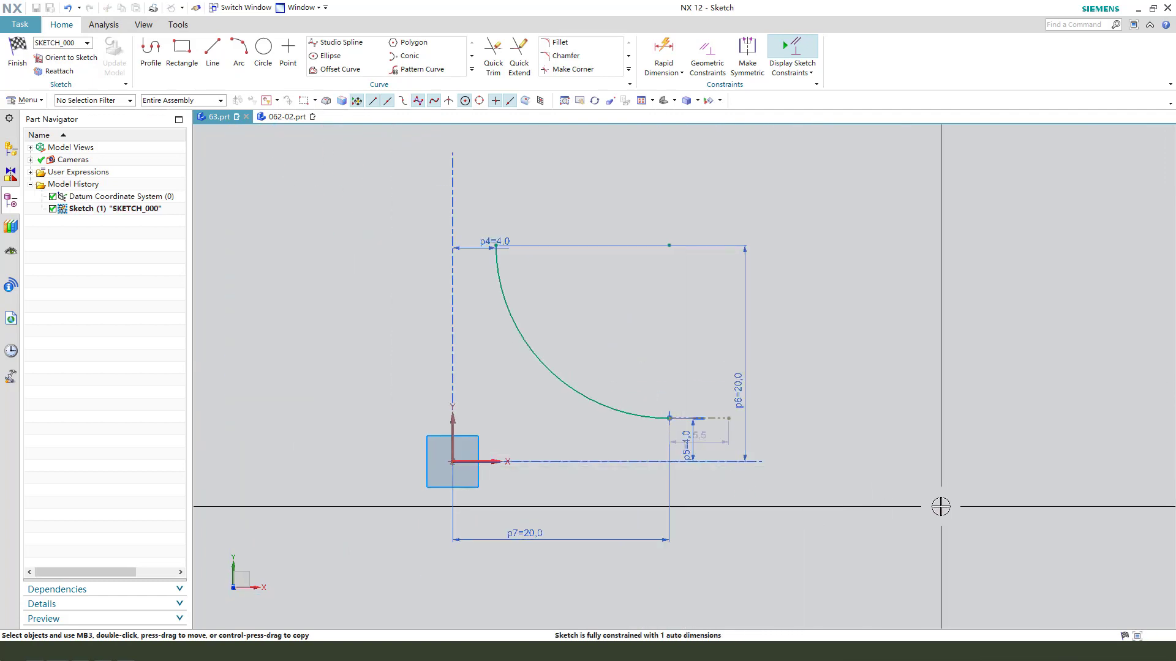
pyautogui.click(19, 57)
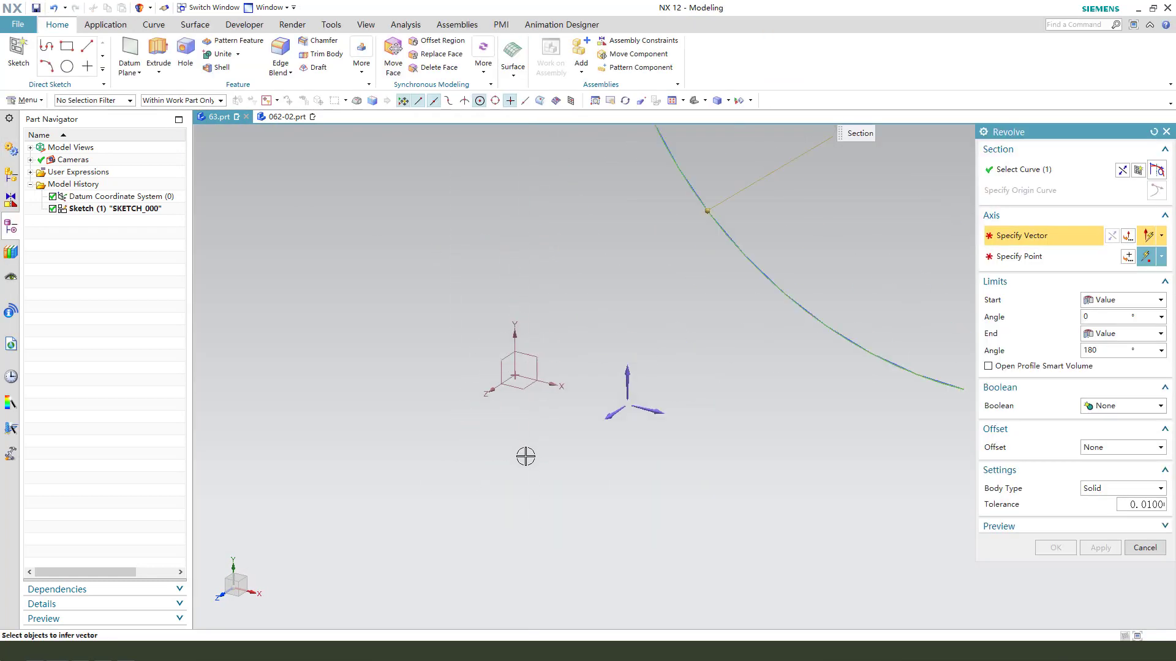
pyautogui.scroll(-3, 513, 435)
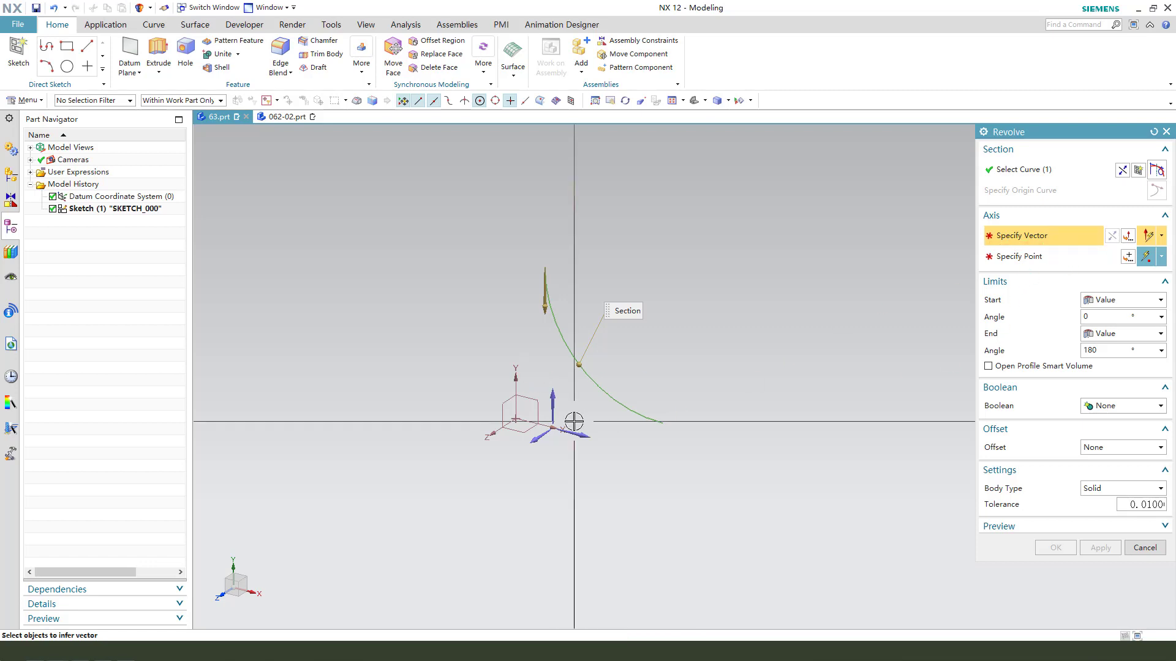
# - Revolve the arc from 0 to 180° about the datum Y axis
pyautogui.click(519, 372)
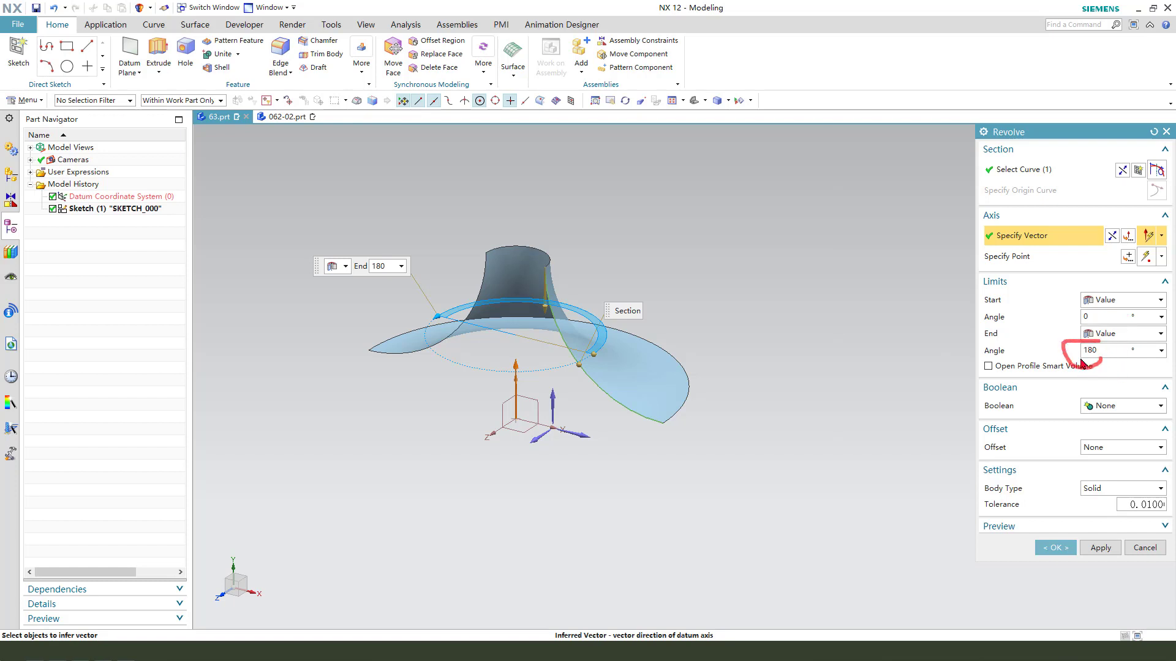
pyautogui.click(1052, 550)
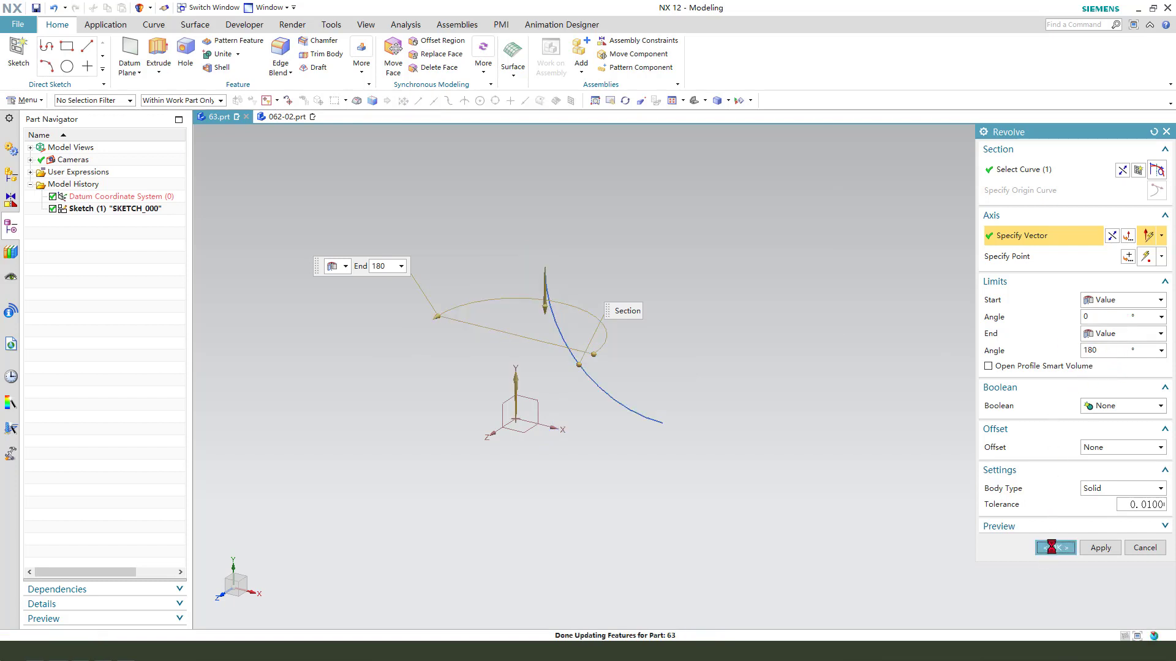
pyautogui.moveTo(688, 415)
pyautogui.mouseDown(button='middle')
pyautogui.moveTo(610, 415)
pyautogui.moveTo(675, 418)
pyautogui.mouseUp(button='middle')
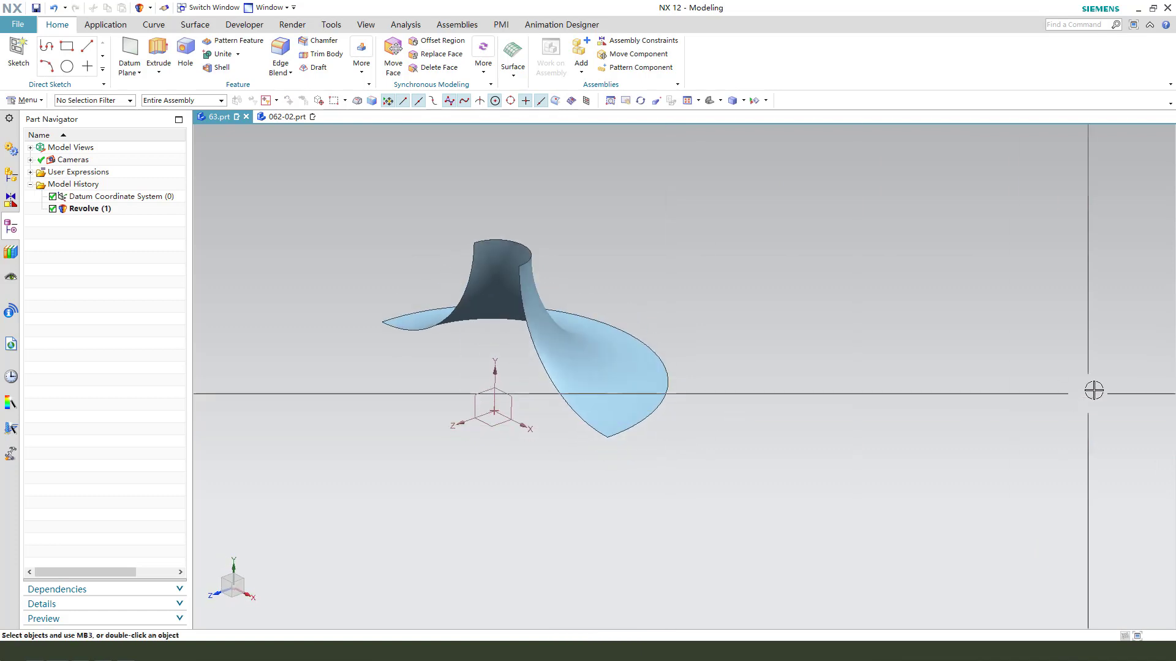
# - Mirror the revolved sheet across the XZ datum plane with Mirror Geometry
pyautogui.click(360, 51)
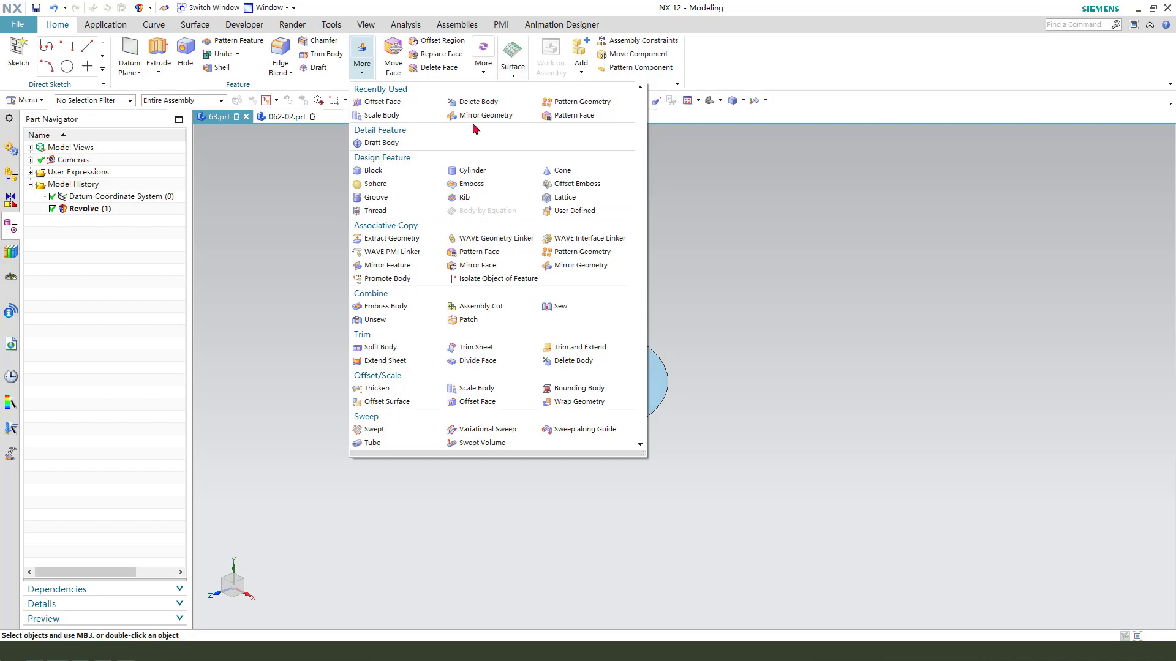
pyautogui.click(476, 116)
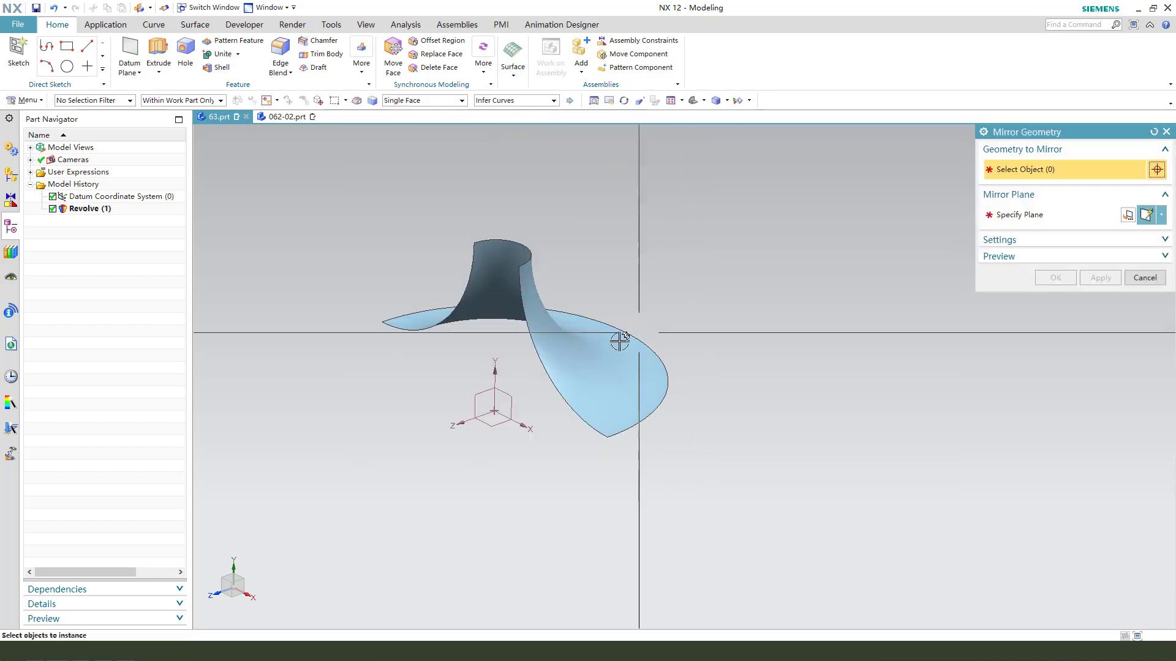
pyautogui.click(577, 355)
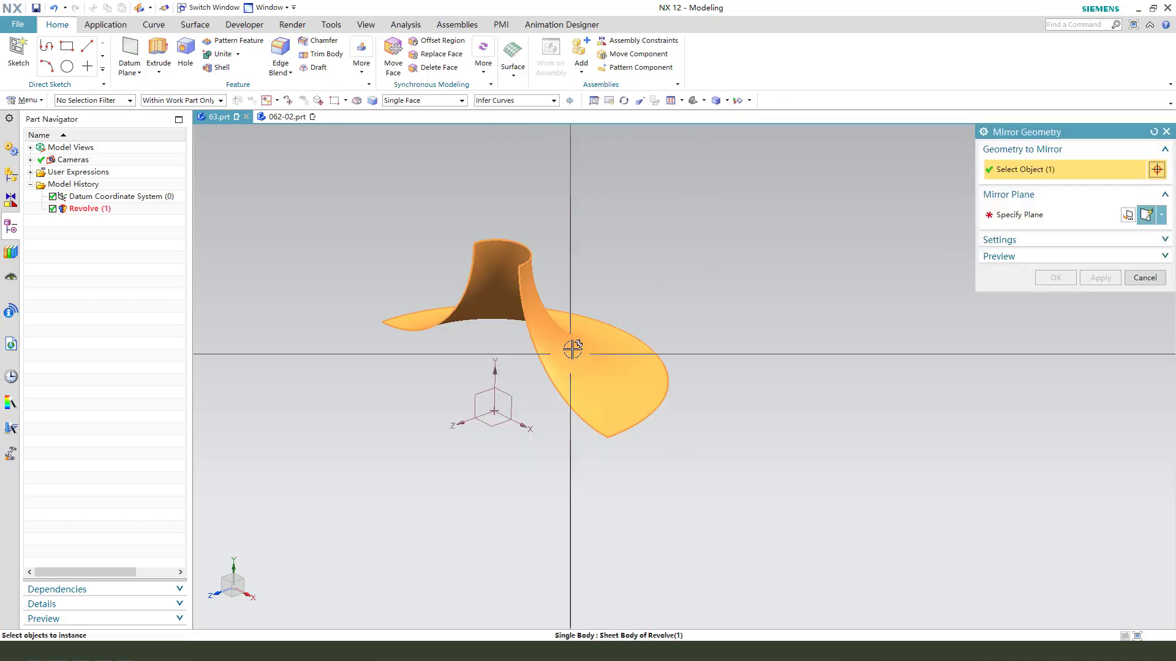
pyautogui.click(1016, 216)
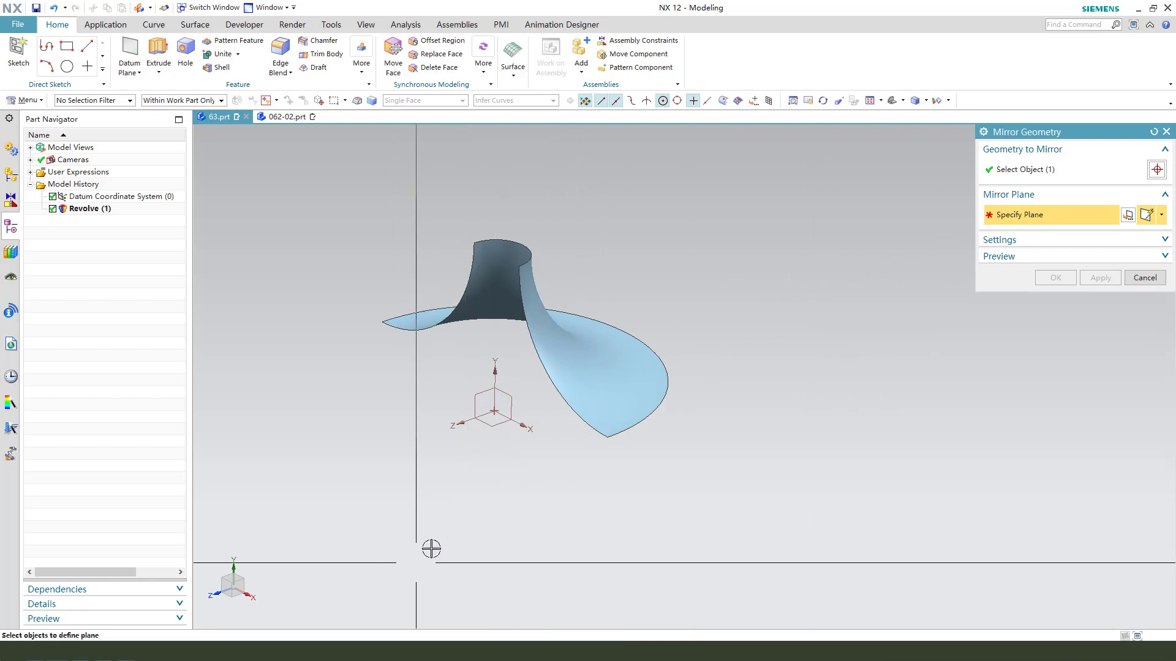
pyautogui.click(500, 428)
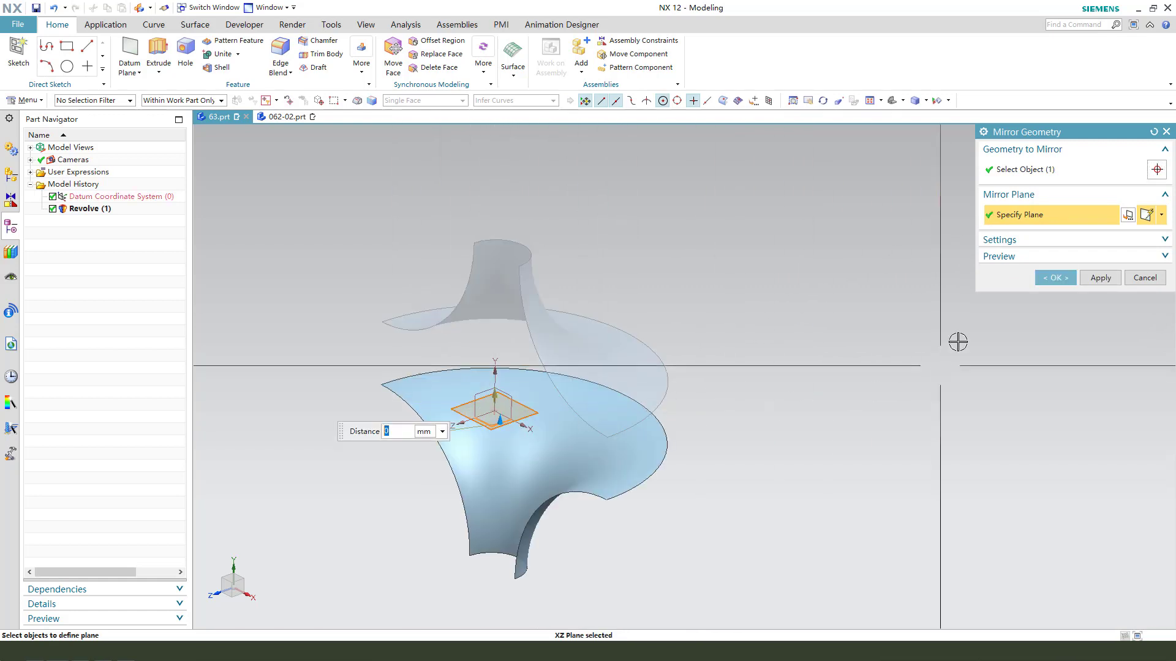
pyautogui.click(1099, 277)
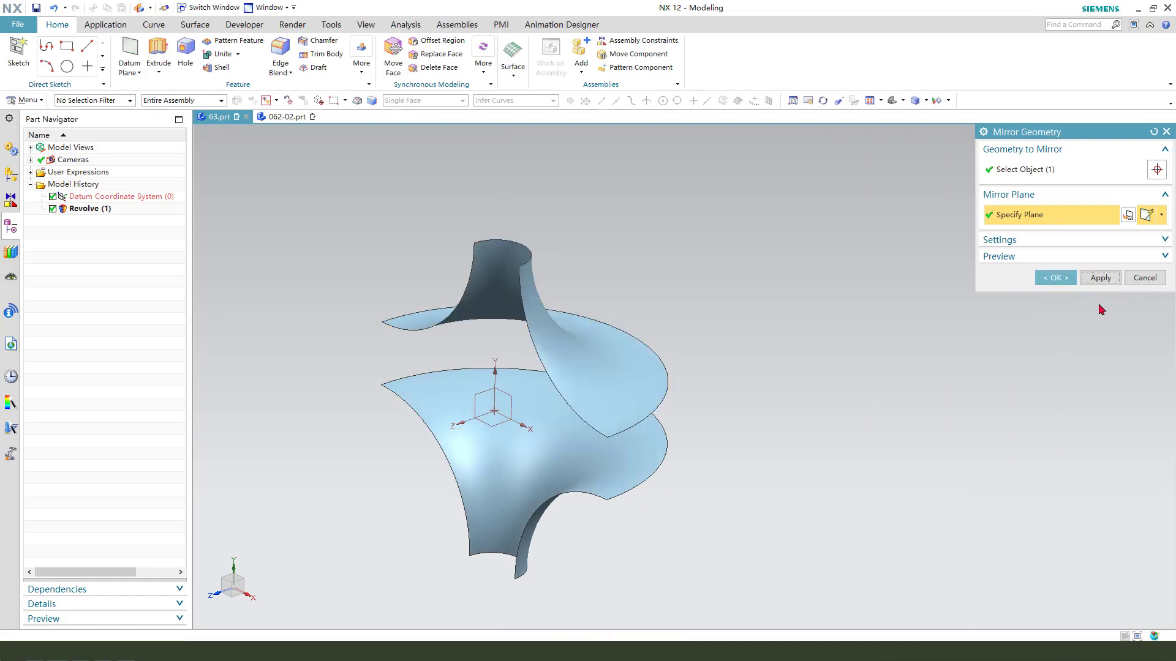
# - Mirror both sheet bodies across the XY datum plane
pyautogui.click(602, 340)
pyautogui.click(1020, 215)
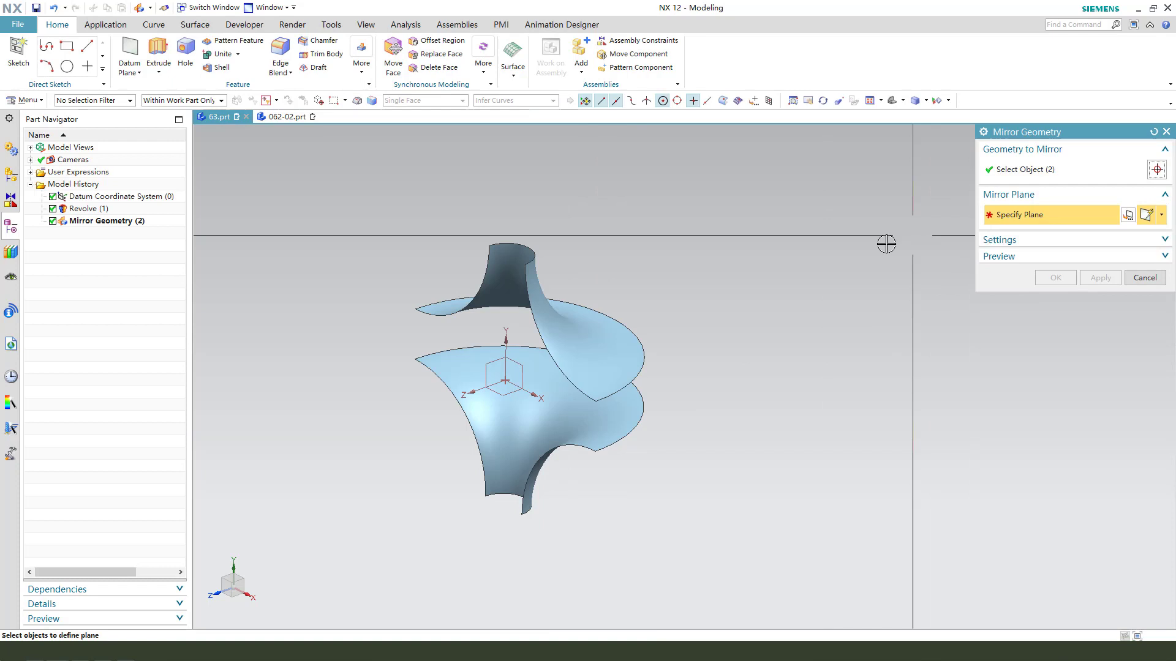
pyautogui.click(537, 369)
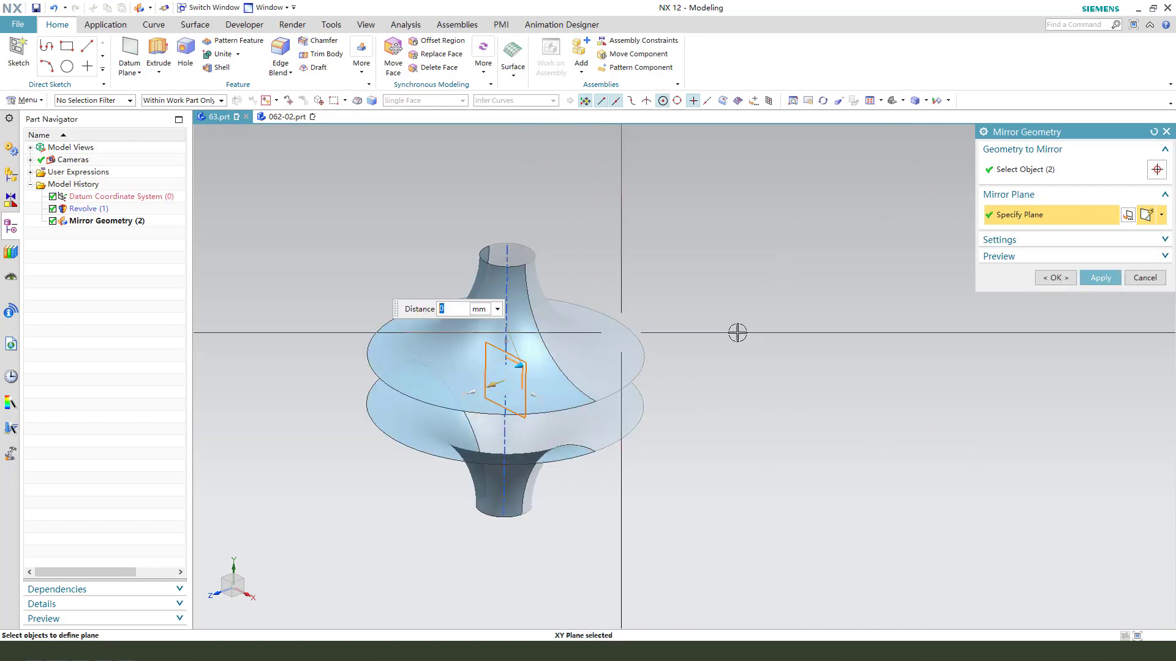
pyautogui.click(1056, 280)
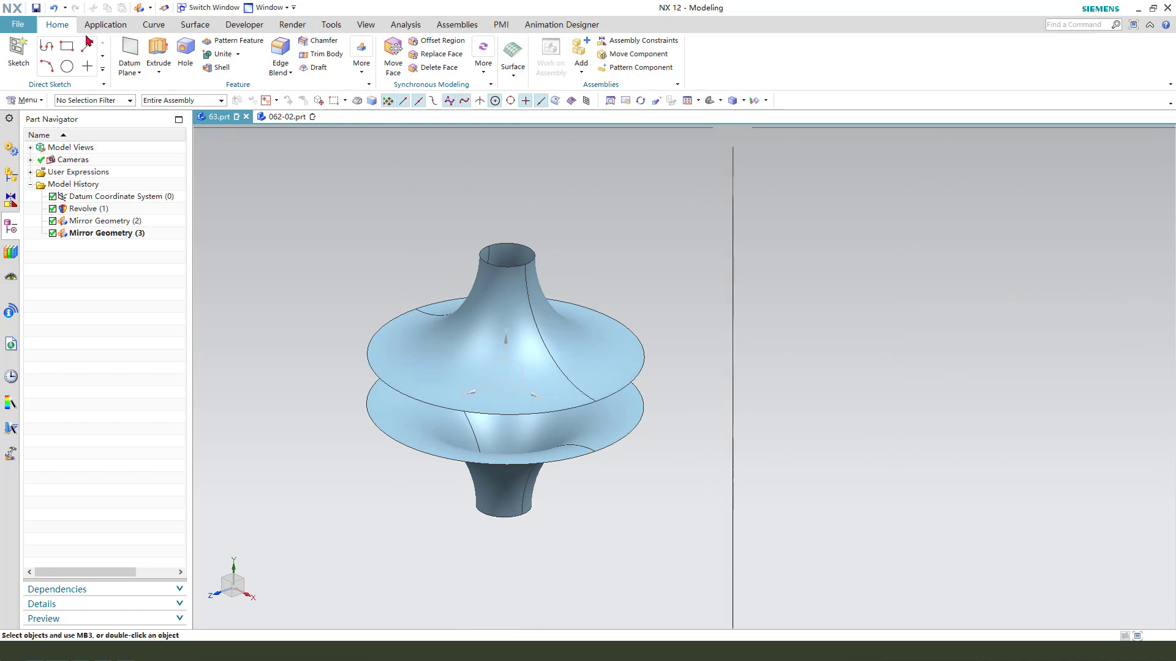
pyautogui.click(26, 99)
pyautogui.moveTo(31, 131)
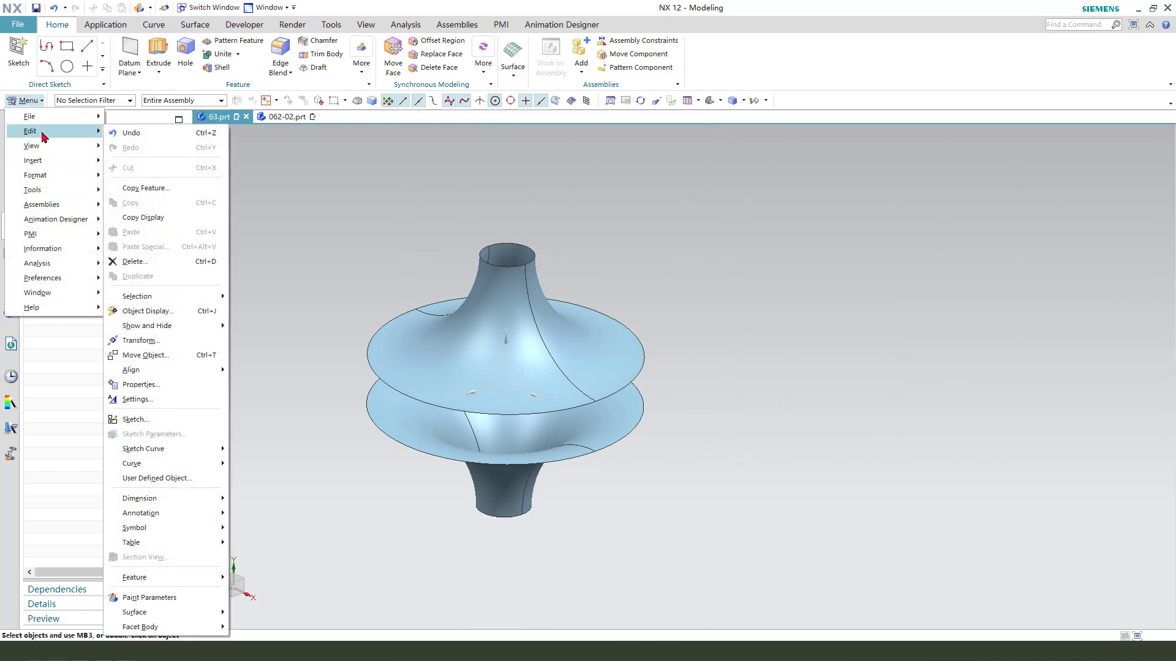
# - Rotate the upper and lower sheets 90° about the vertical axis through the origin
pyautogui.click(139, 355)
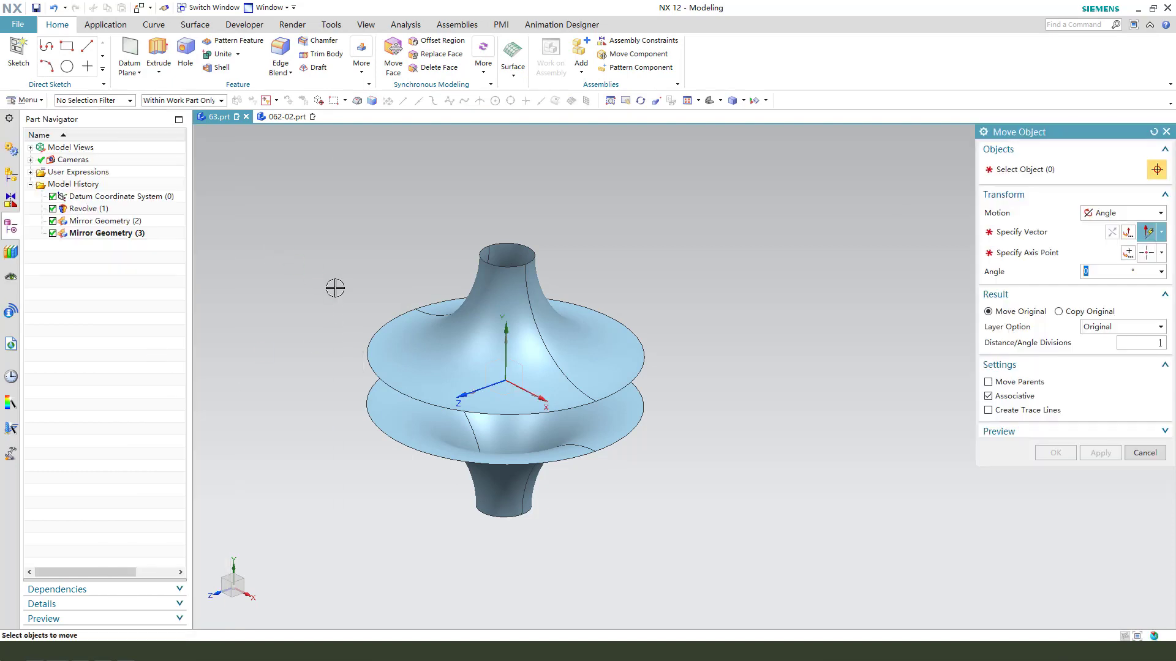
pyautogui.click(461, 367)
pyautogui.click(408, 429)
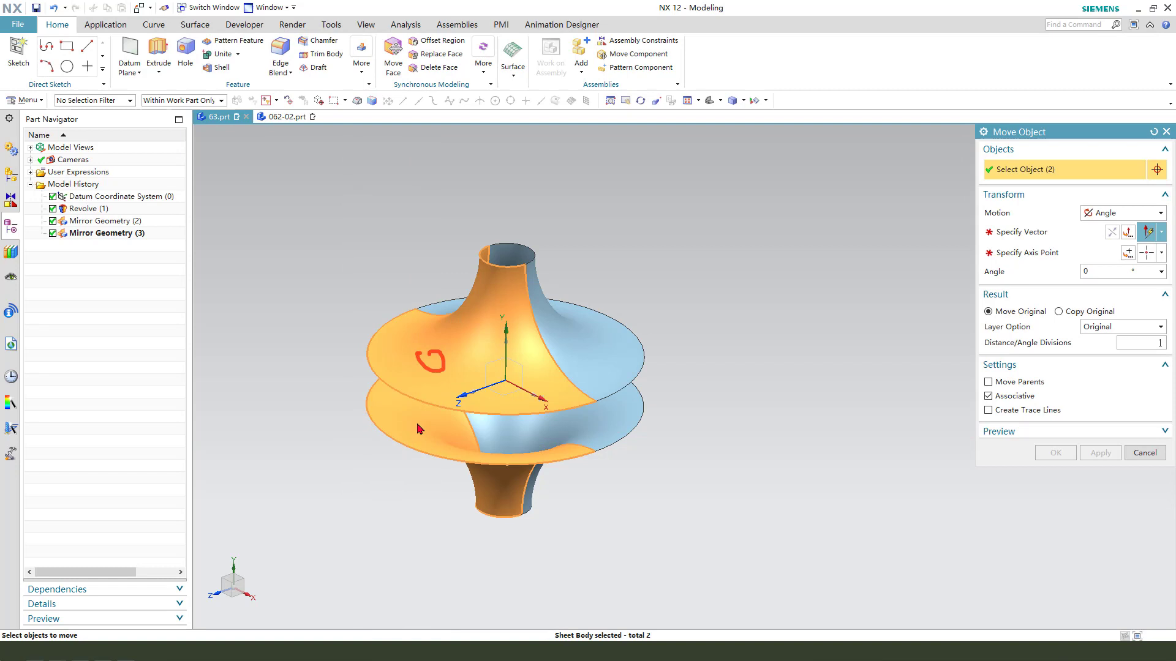
pyautogui.click(1033, 238)
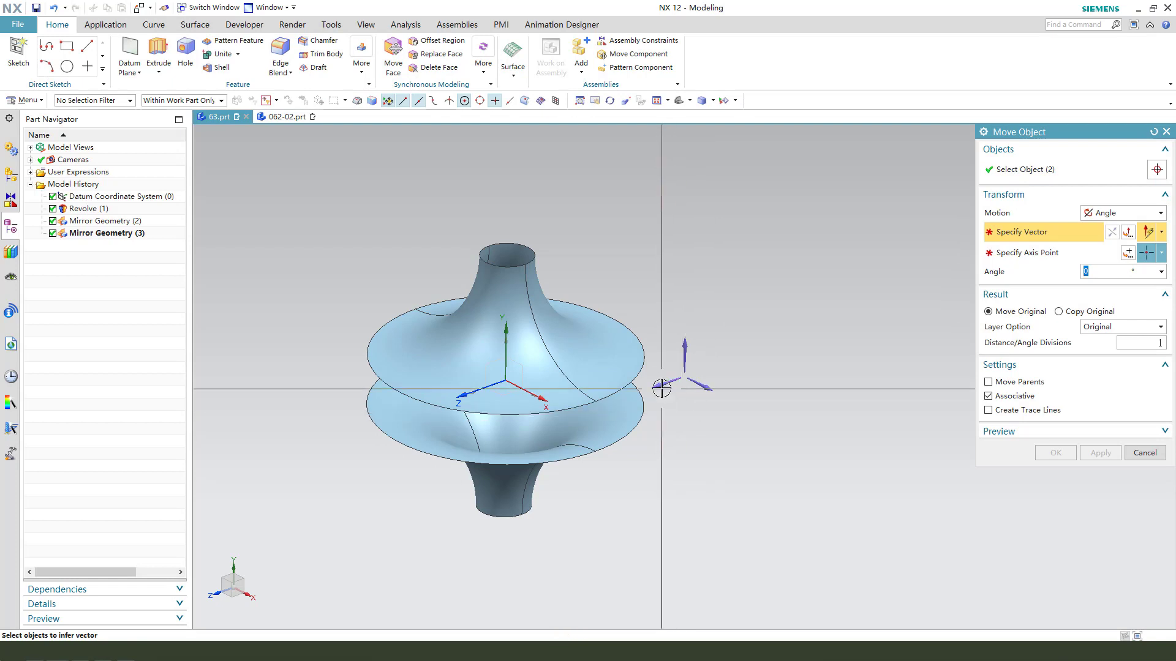
pyautogui.click(1129, 254)
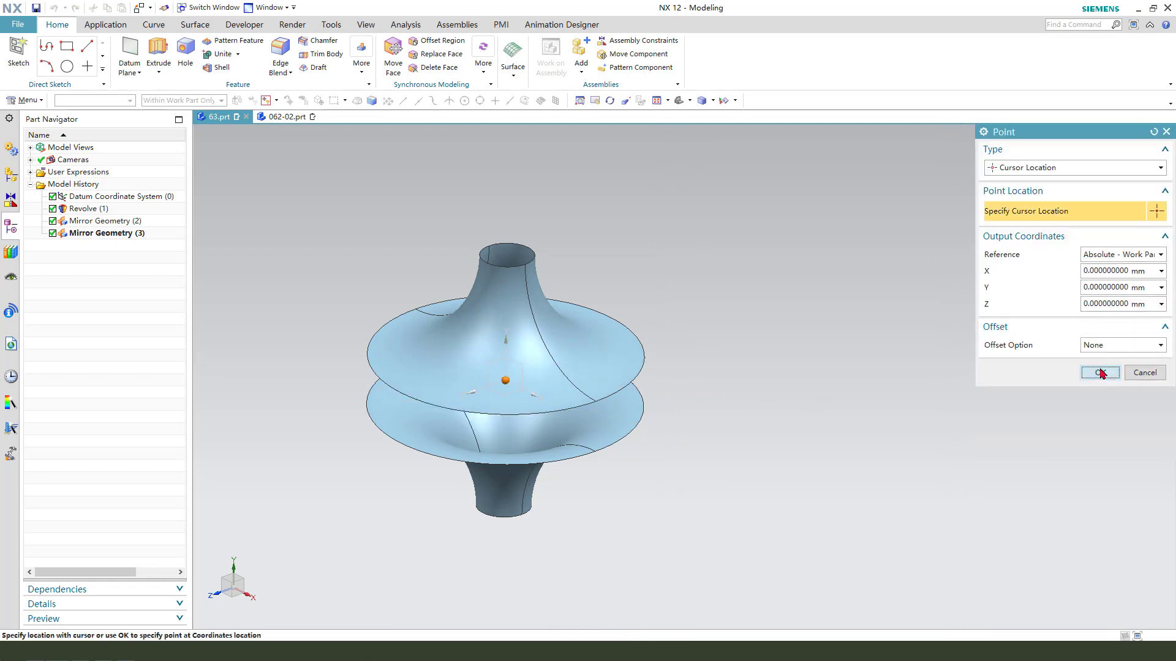
pyautogui.click(1100, 373)
pyautogui.write('90')
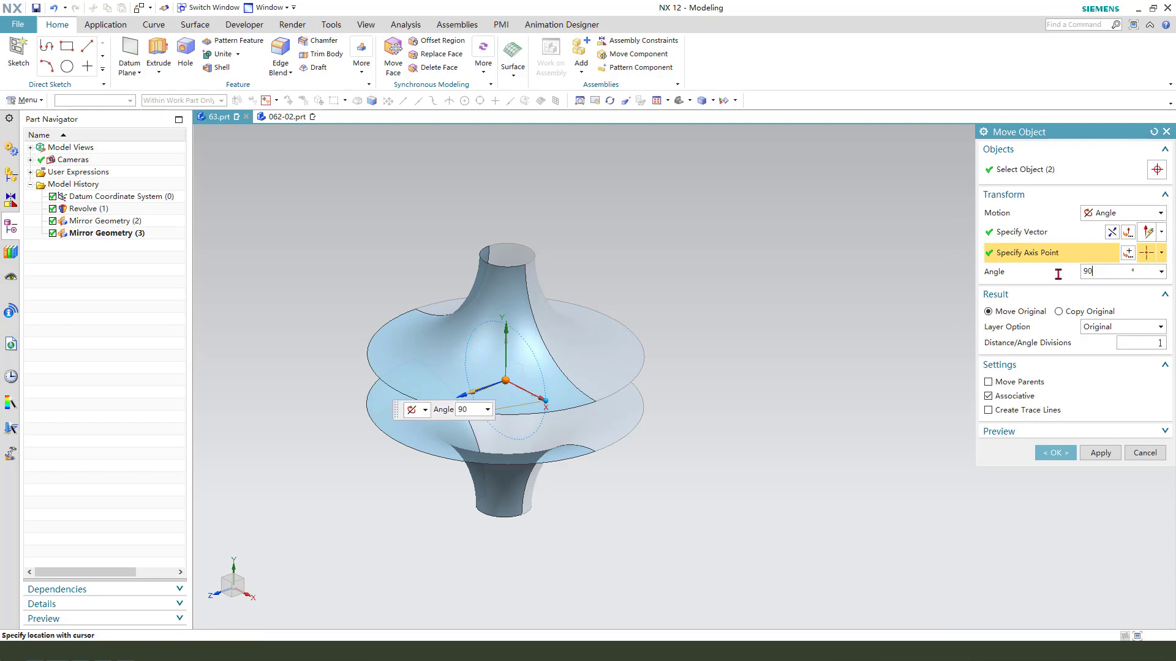
pyautogui.press('Return')
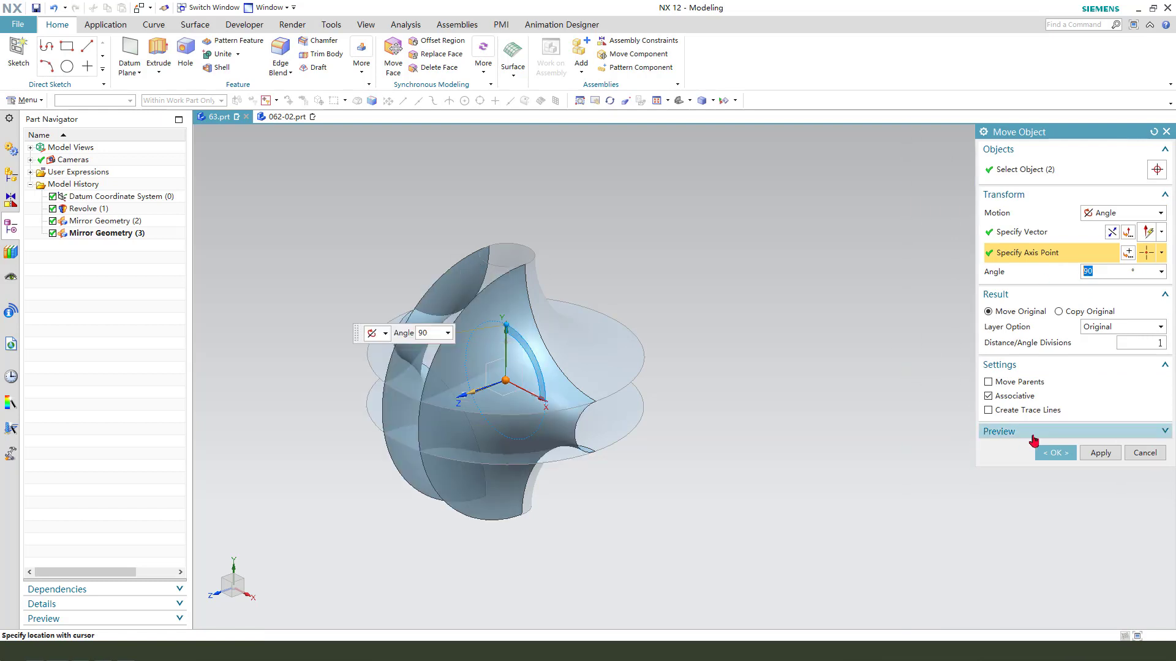
pyautogui.click(1055, 453)
pyautogui.moveTo(670, 389)
pyautogui.mouseDown(button='middle')
pyautogui.moveTo(589, 352)
pyautogui.moveTo(594, 384)
pyautogui.mouseUp(button='middle')
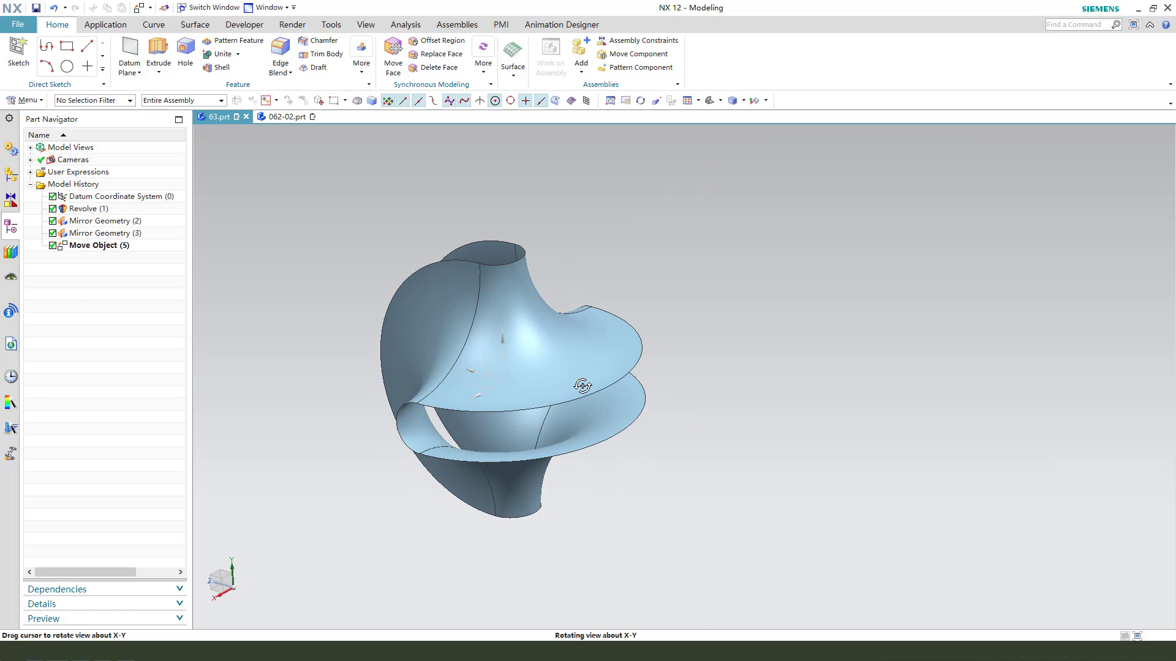
# - Sew the green target sheet with the orange and lower tool sheets
pyautogui.click(200, 26)
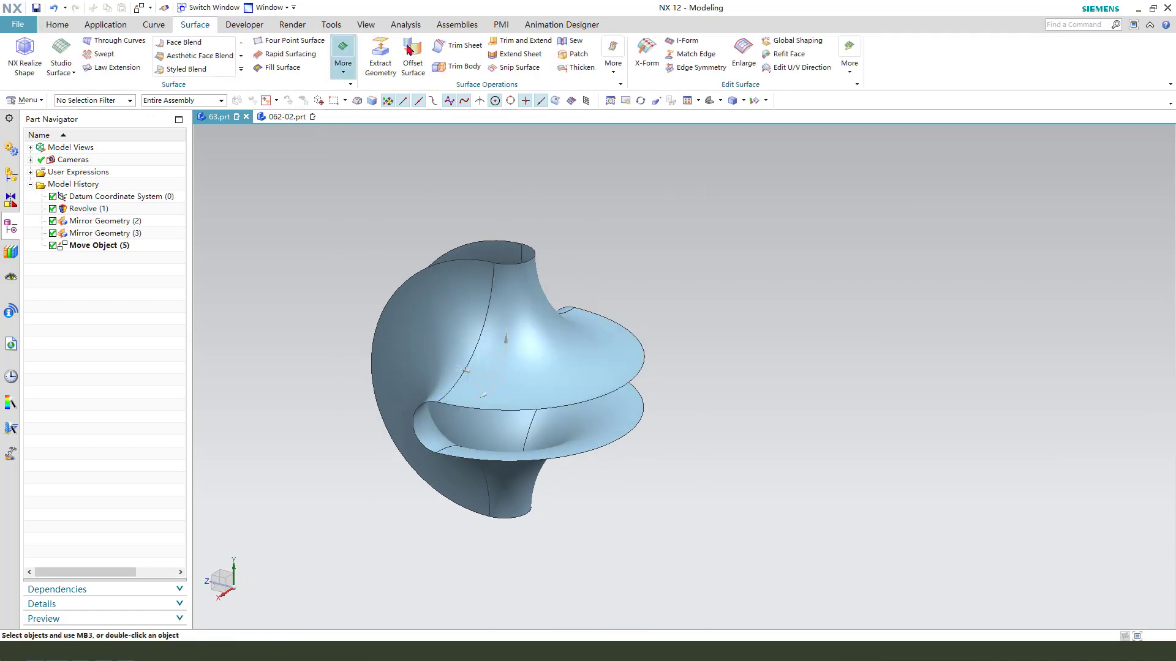
pyautogui.click(570, 41)
pyautogui.click(514, 340)
pyautogui.click(496, 420)
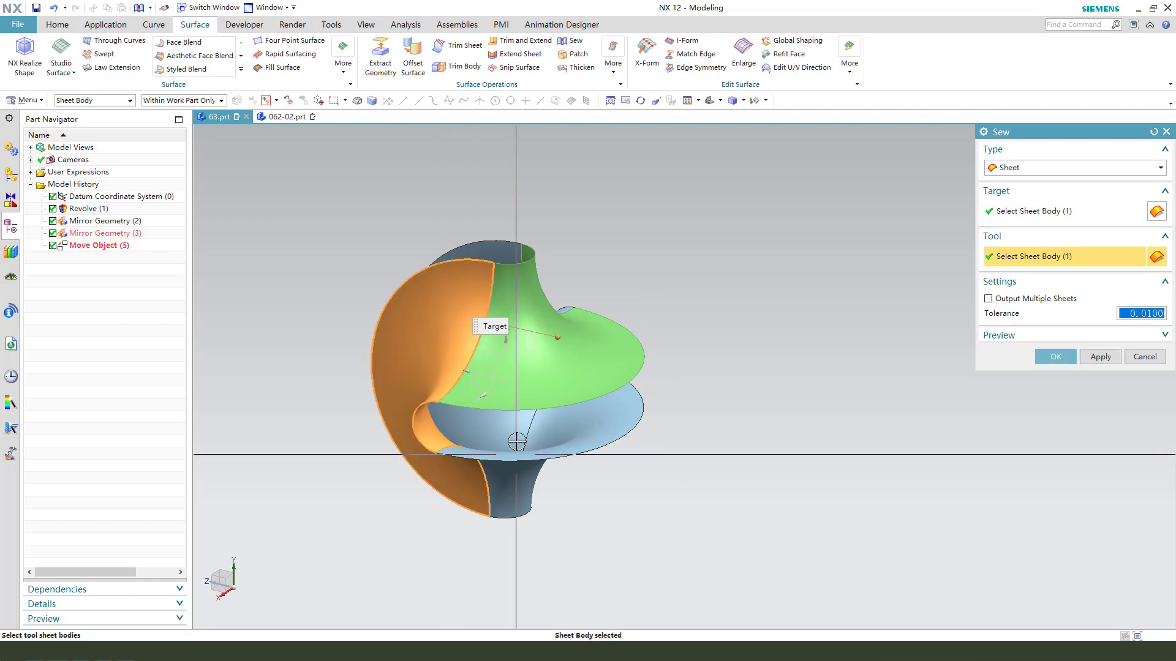
pyautogui.click(570, 440)
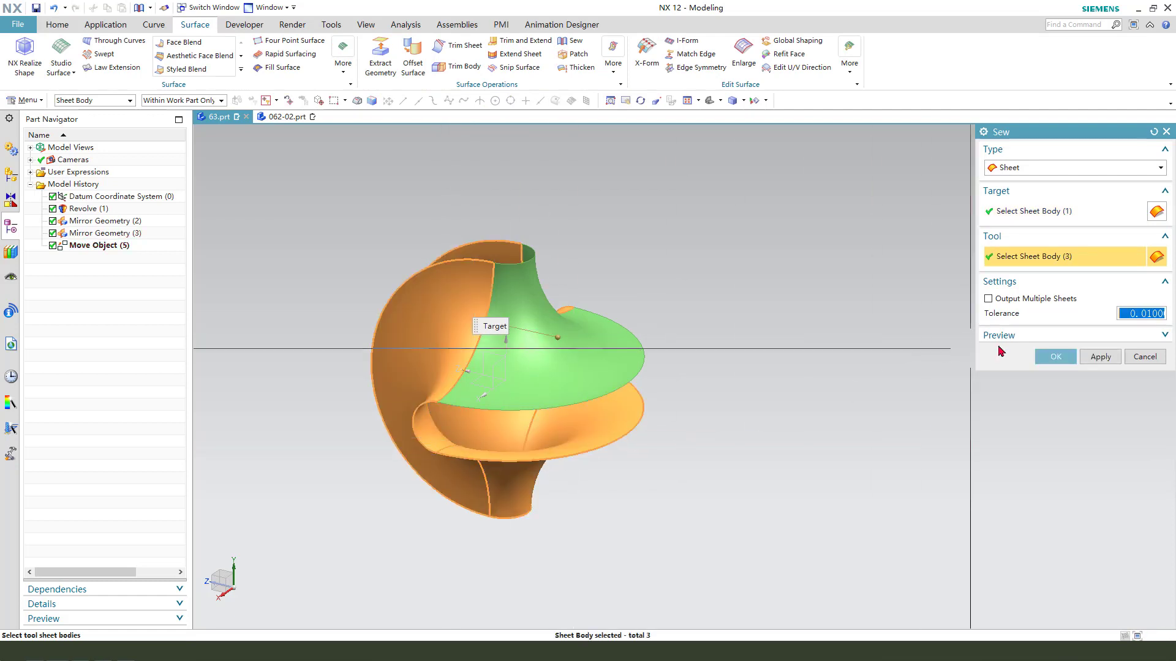
pyautogui.click(1056, 358)
pyautogui.moveTo(666, 407); pyautogui.dragTo(487, 72, button='middle')
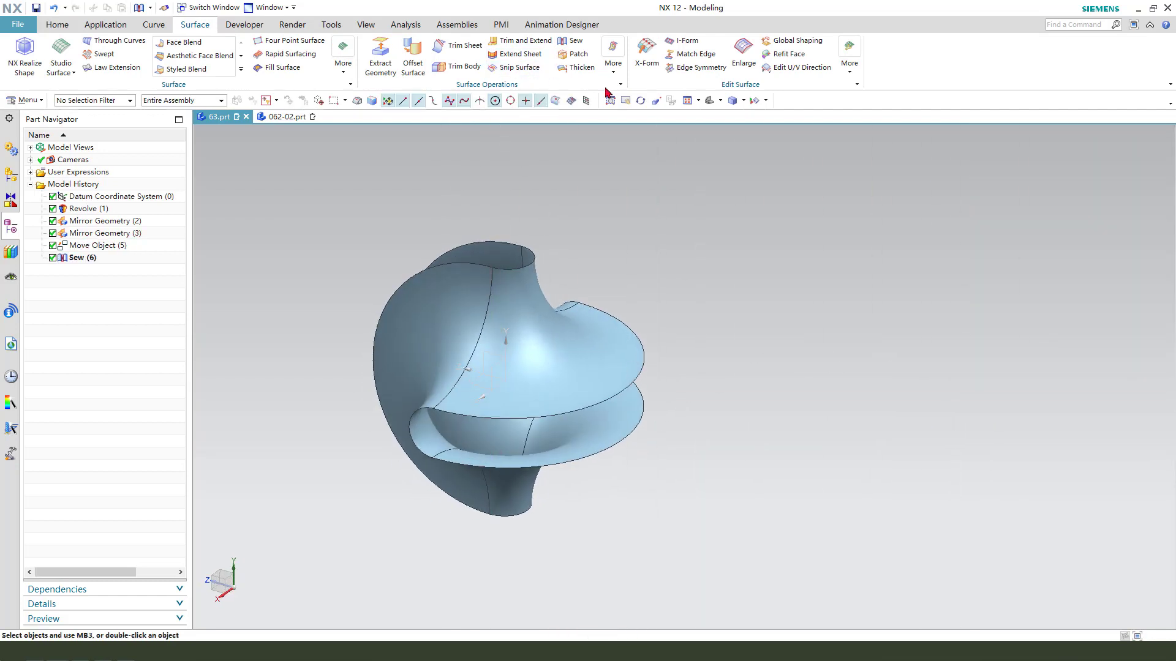
pyautogui.click(579, 69)
# - Thicken the sewn sheet's faces with offsets 0 and 2 mm
pyautogui.click(528, 318)
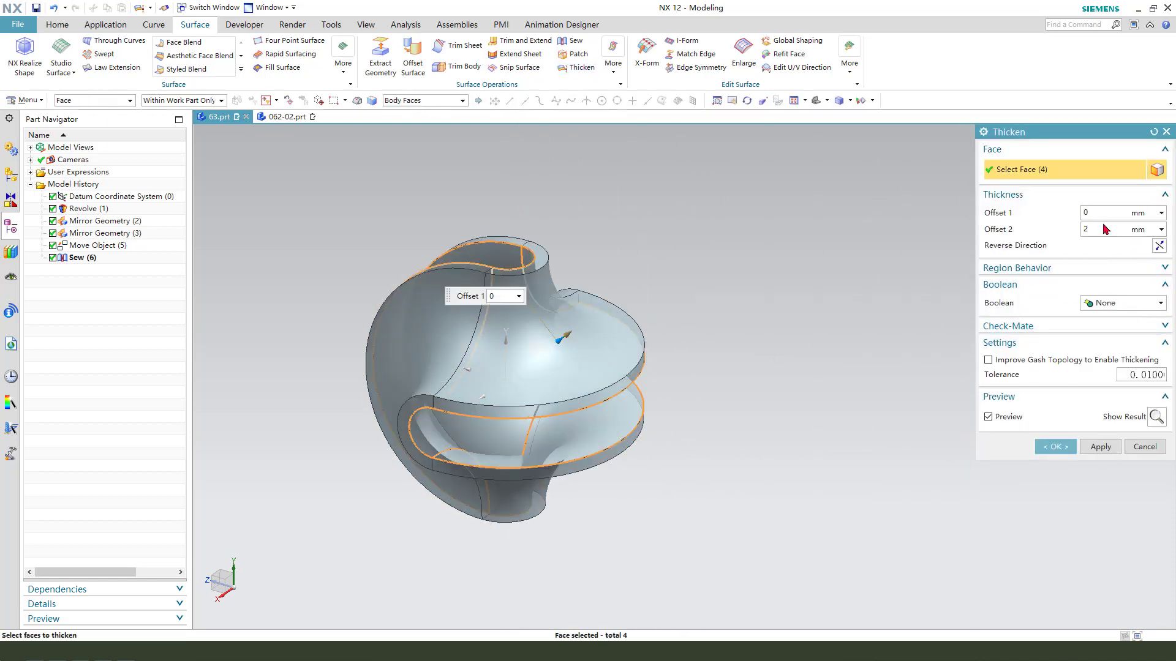
pyautogui.click(1055, 446)
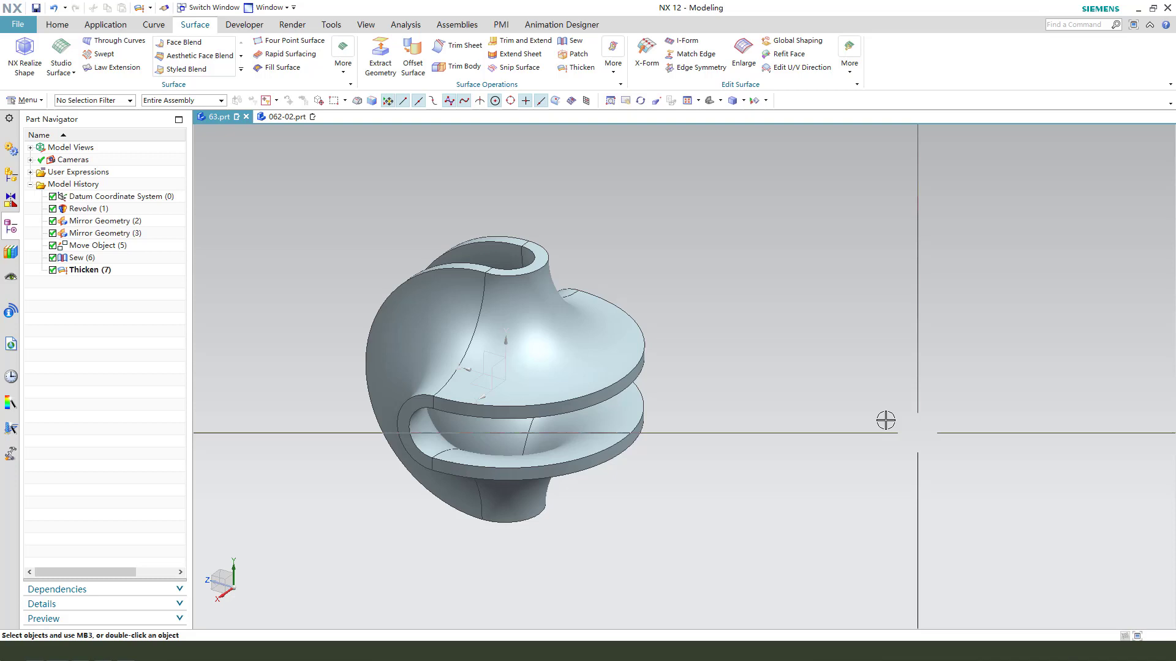
pyautogui.moveTo(531, 361); pyautogui.dragTo(531, 362, button='middle')
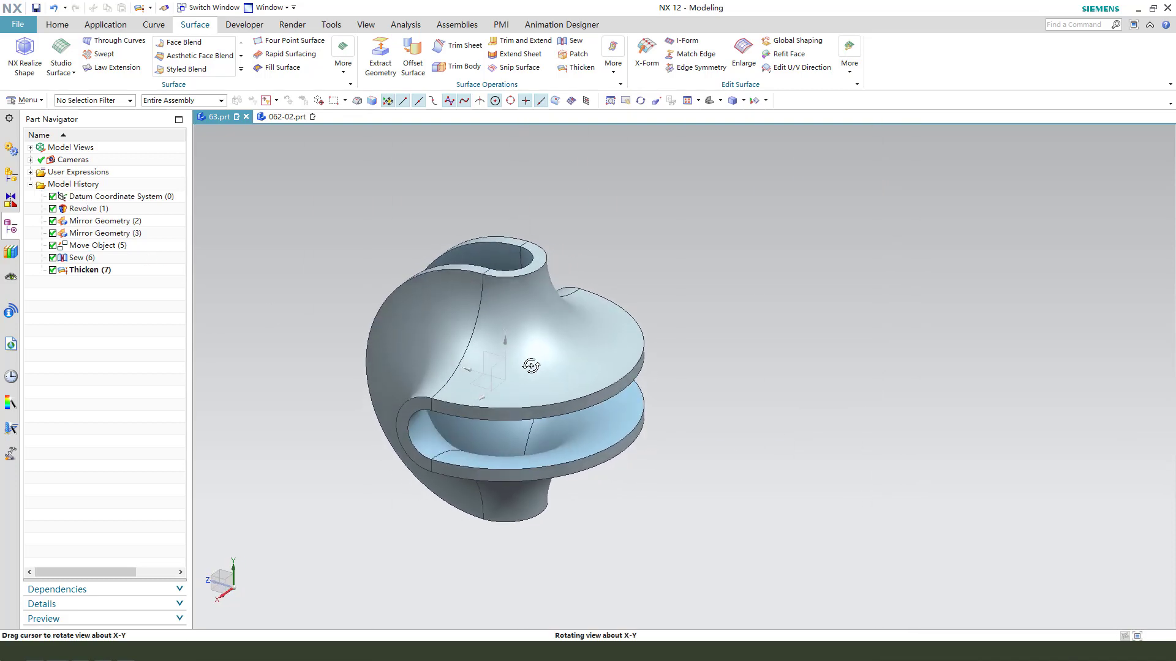
# - Hide the Sew feature's sheet body and colour the thickened body yellow
pyautogui.click(91, 265)
pyautogui.hotkey('ctrl', 'b')
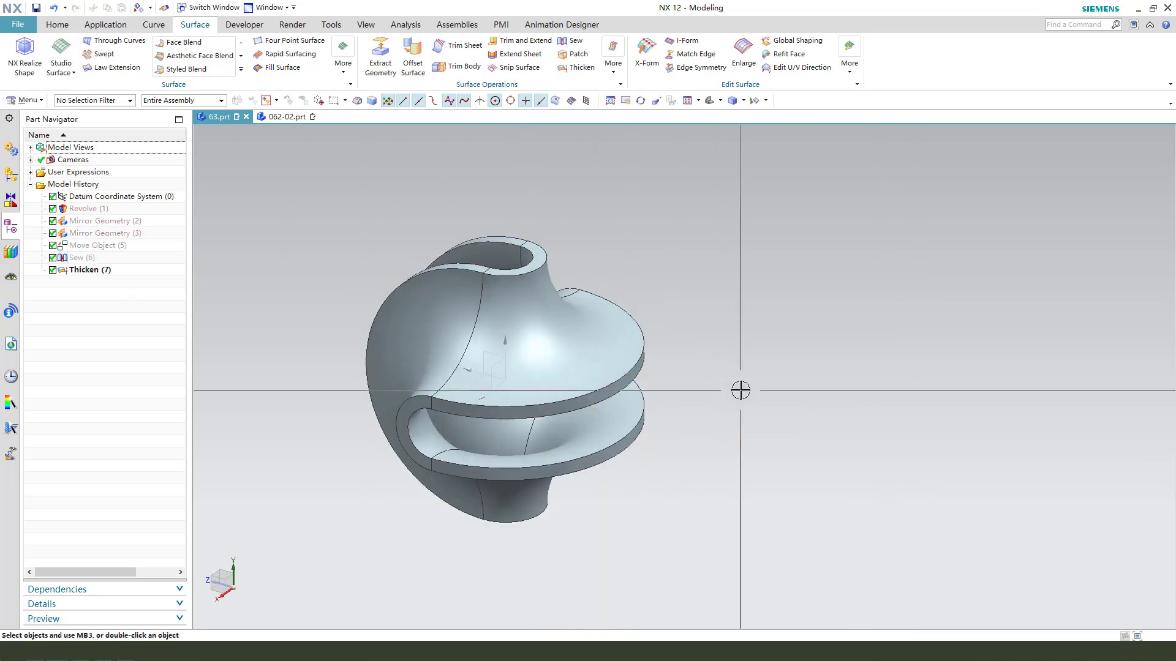
pyautogui.hotkey('ctrl', 'j')
pyautogui.click(539, 297)
pyautogui.middleClick(671, 312)
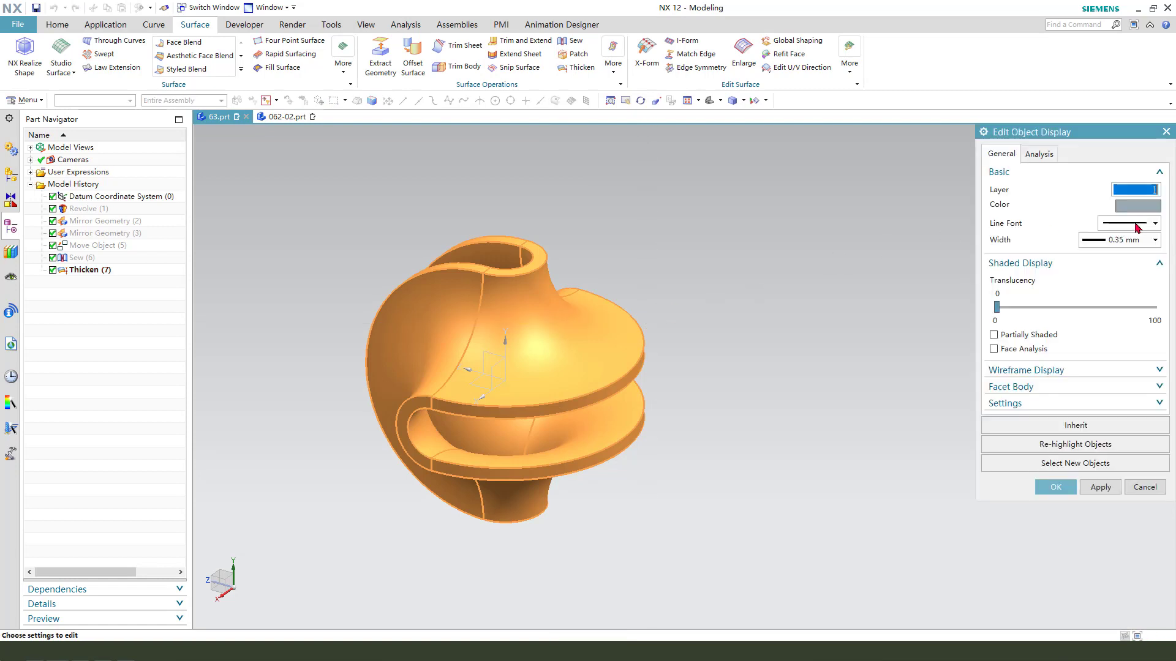
pyautogui.click(1121, 204)
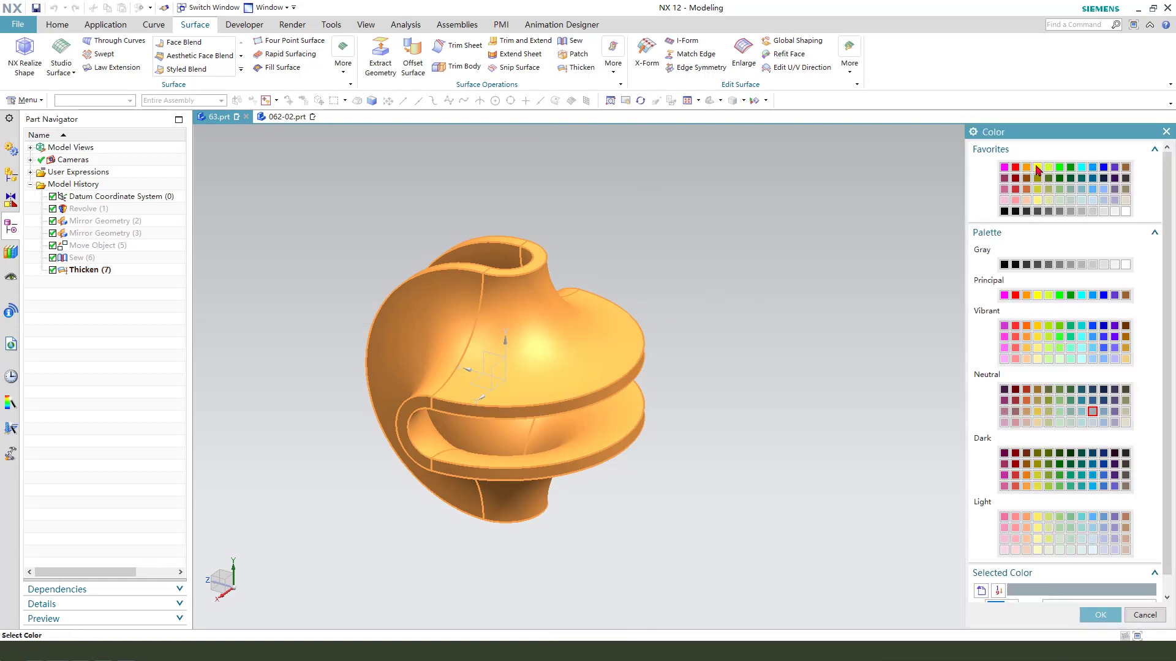
pyautogui.doubleClick(1038, 170)
pyautogui.middleClick(775, 261)
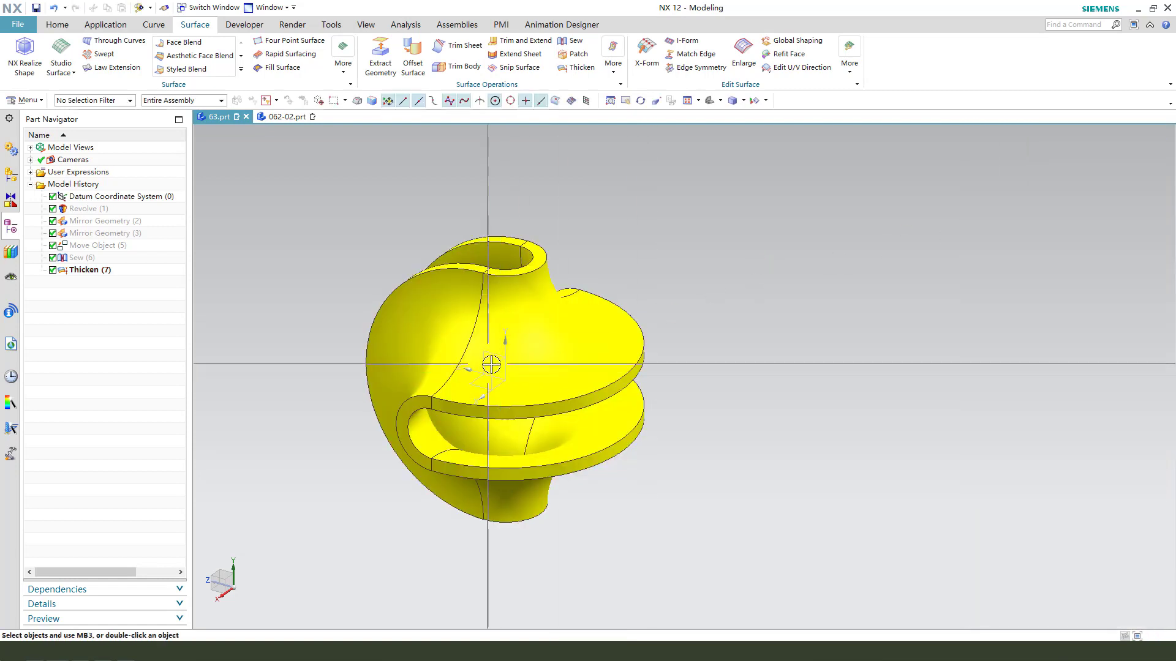
# - Switch the view to shaded without edge lines and orbit the yellow body
pyautogui.rightClick(787, 383)
pyautogui.click(803, 365)
pyautogui.moveTo(802, 365)
pyautogui.mouseDown(button='middle')
pyautogui.moveTo(724, 393)
pyautogui.moveTo(748, 396)
pyautogui.mouseUp(button='middle')
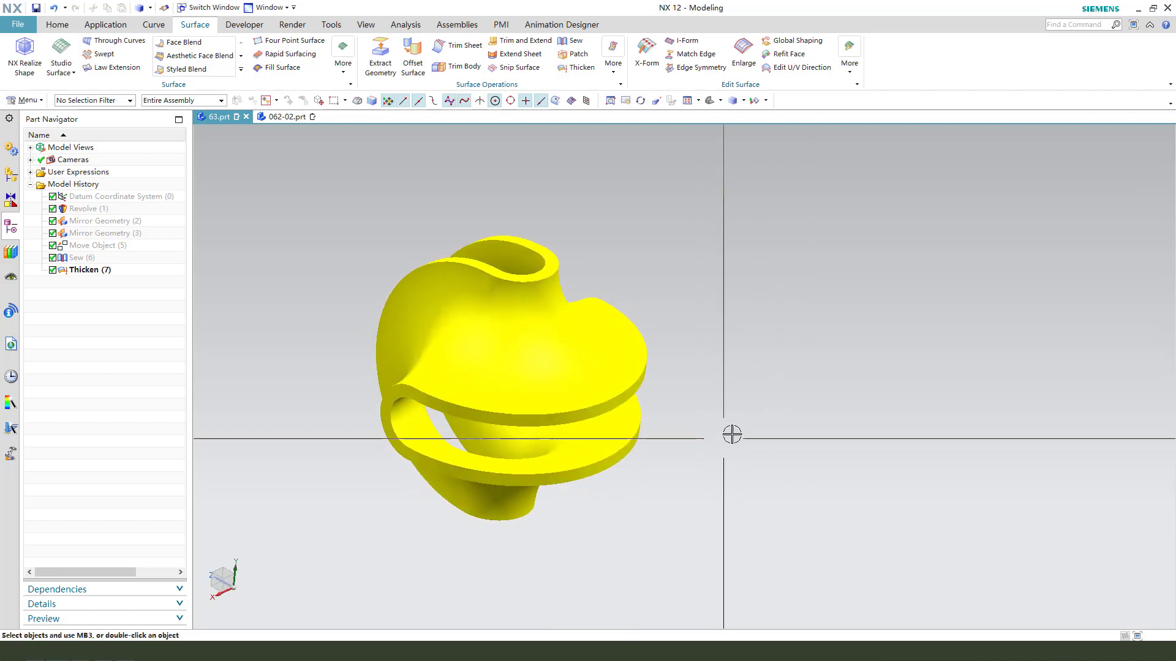
pyautogui.hotkey('ctrl', 'j')
# - With the selection filter set to Face, pick the rim and band edge faces
pyautogui.click(77, 101)
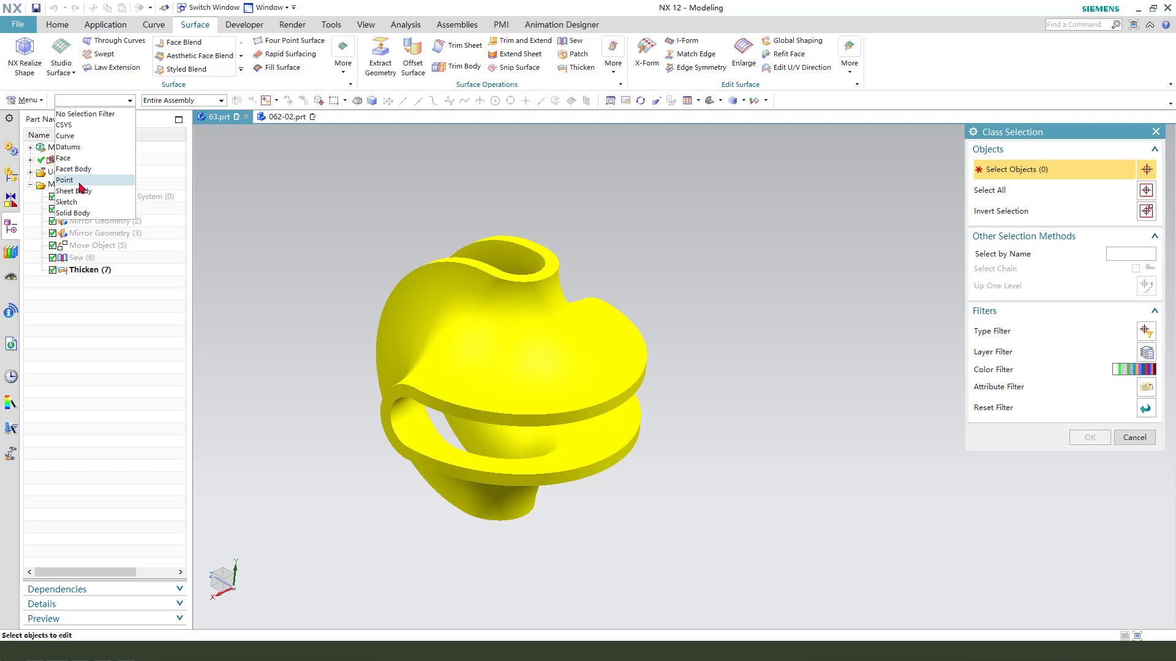
pyautogui.click(65, 158)
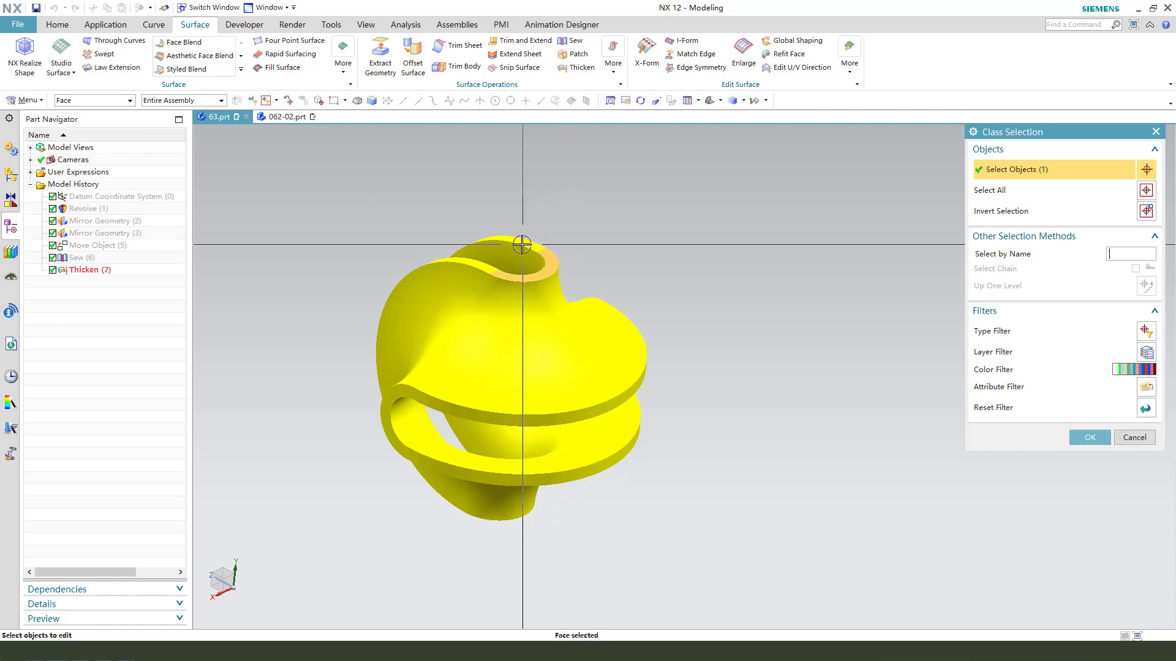
pyautogui.click(478, 257)
pyautogui.click(435, 374)
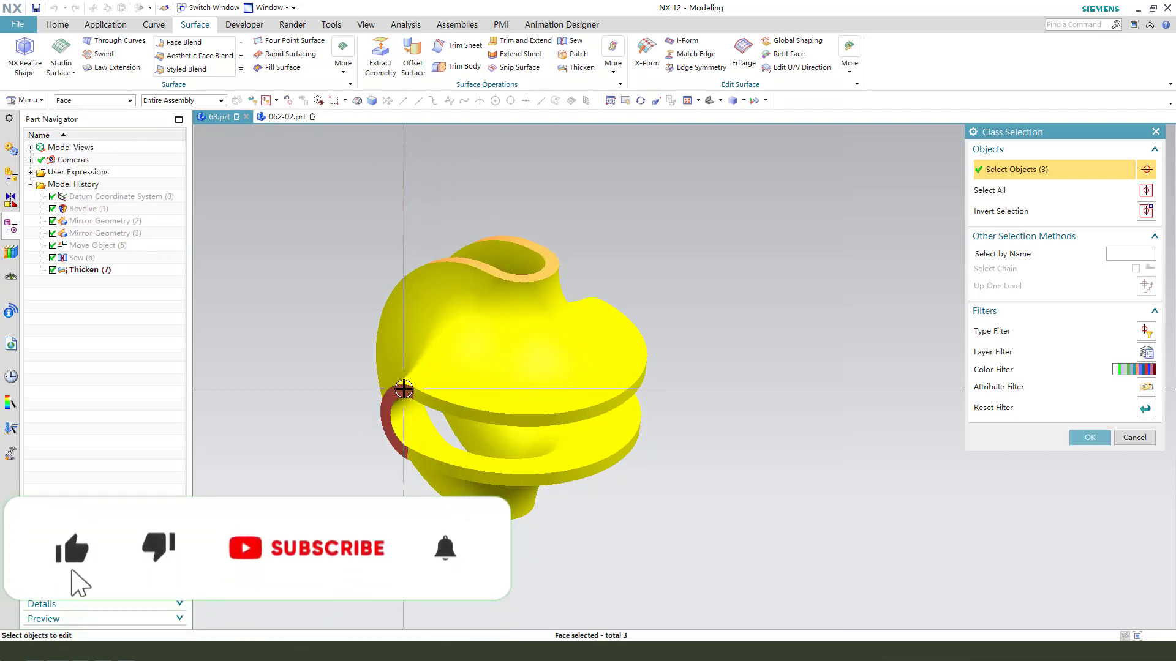
pyautogui.click(403, 390)
pyautogui.click(515, 409)
pyautogui.click(598, 481)
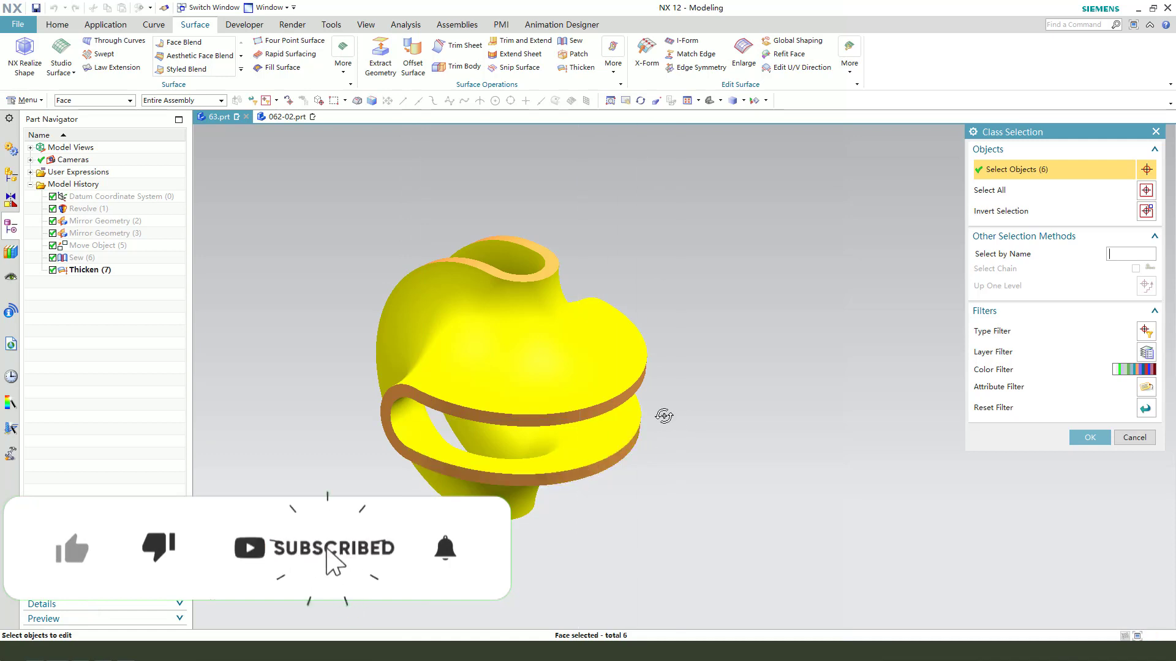
pyautogui.moveTo(664, 416); pyautogui.dragTo(638, 423, button='middle')
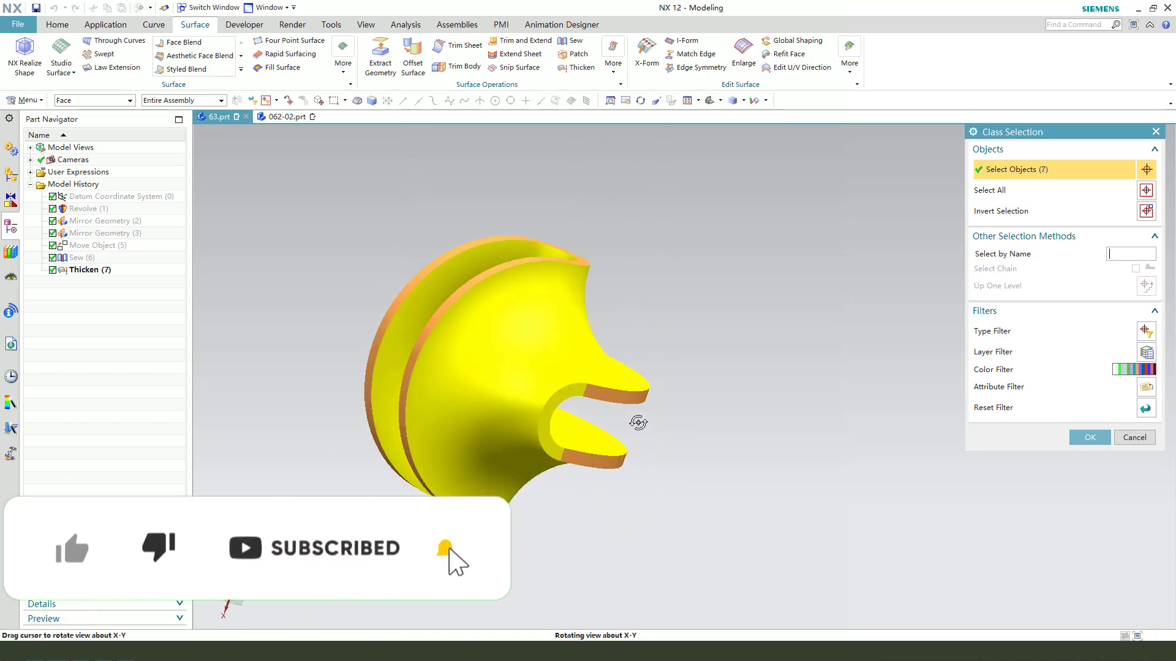
pyautogui.click(1090, 437)
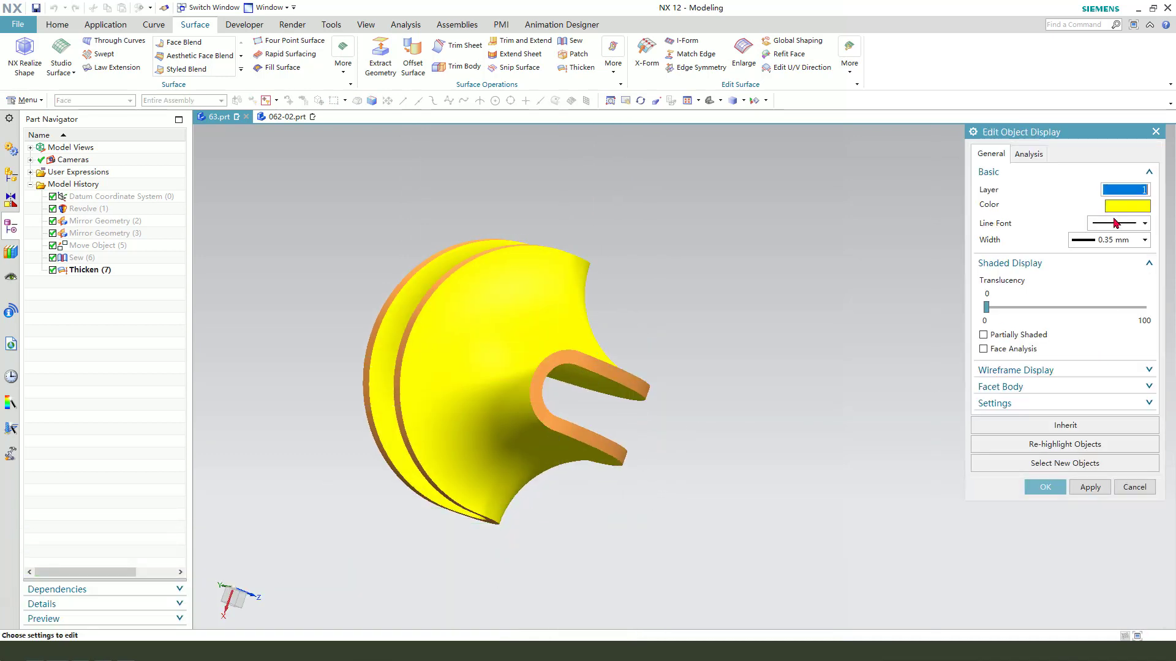
# - Colour the selected edge faces red and orbit to view them
pyautogui.click(1126, 205)
pyautogui.click(1019, 175)
pyautogui.click(1097, 612)
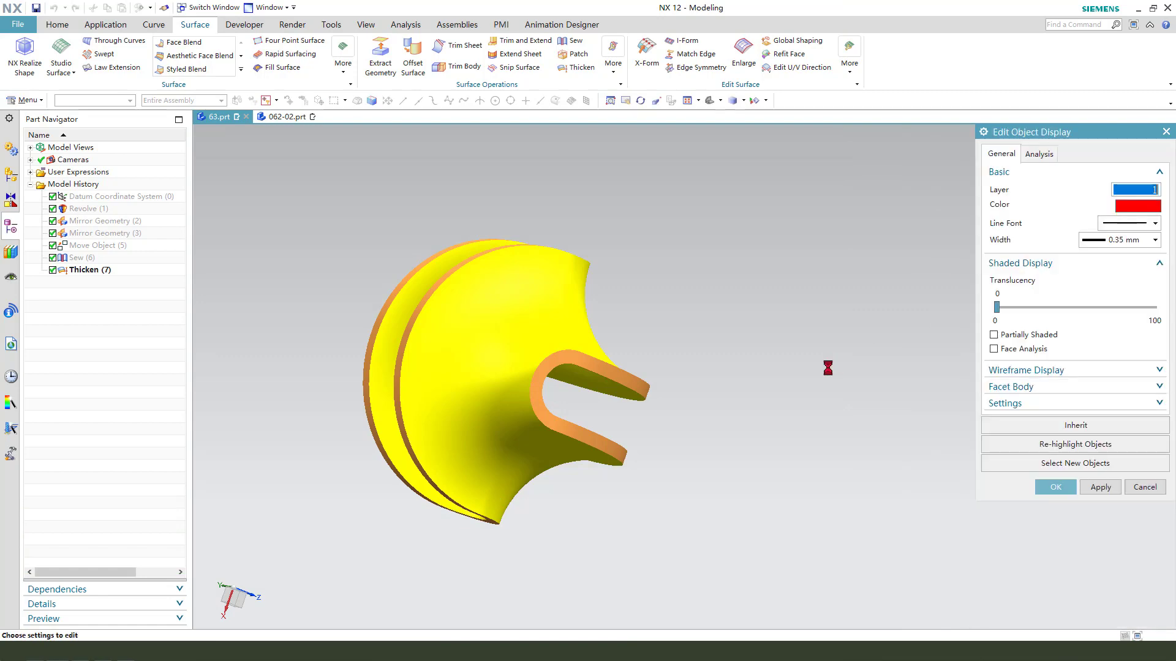
pyautogui.moveTo(828, 369)
pyautogui.mouseDown(button='middle')
pyautogui.moveTo(617, 477)
pyautogui.moveTo(635, 433)
pyautogui.moveTo(646, 464)
pyautogui.moveTo(714, 455)
pyautogui.moveTo(698, 462)
pyautogui.moveTo(622, 441)
pyautogui.moveTo(615, 459)
pyautogui.moveTo(683, 447)
pyautogui.moveTo(578, 399)
pyautogui.moveTo(620, 423)
pyautogui.moveTo(612, 433)
pyautogui.mouseUp(button='middle')
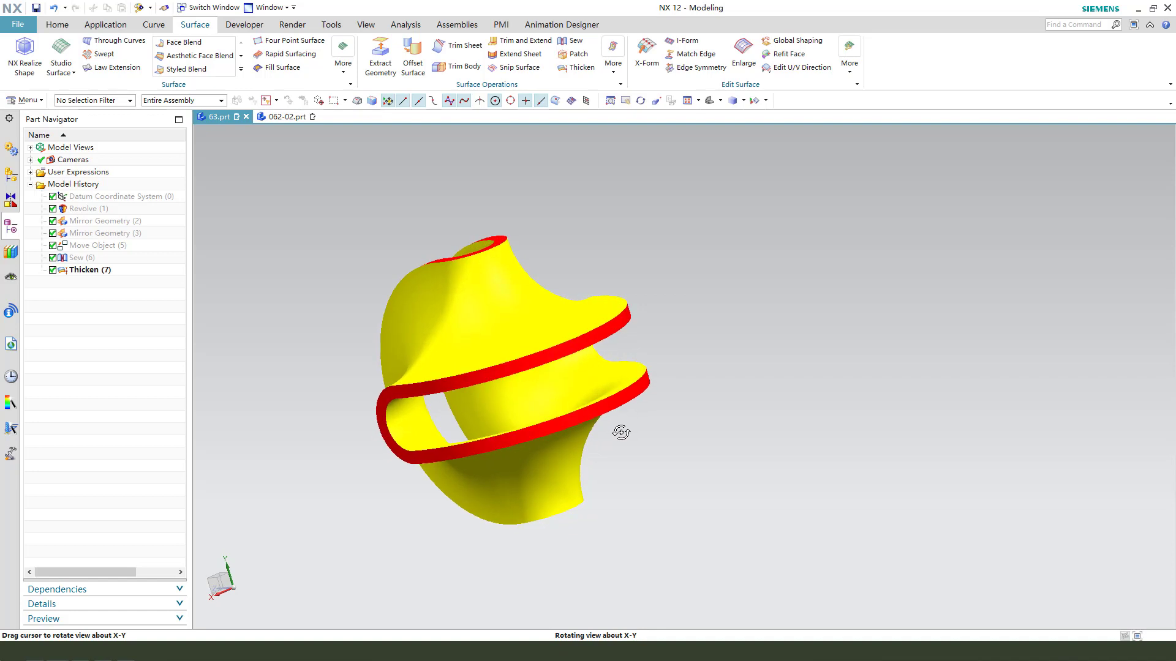
pyautogui.moveTo(621, 433)
pyautogui.mouseDown(button='middle')
pyautogui.moveTo(635, 406)
pyautogui.moveTo(614, 446)
pyautogui.mouseUp(button='middle')
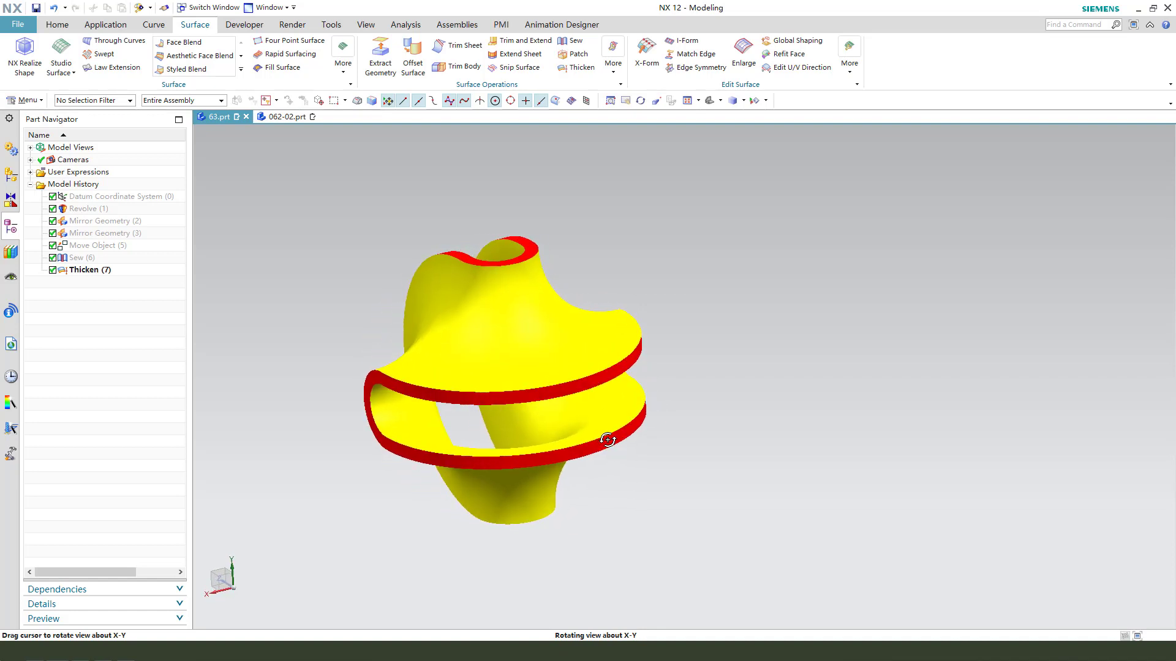